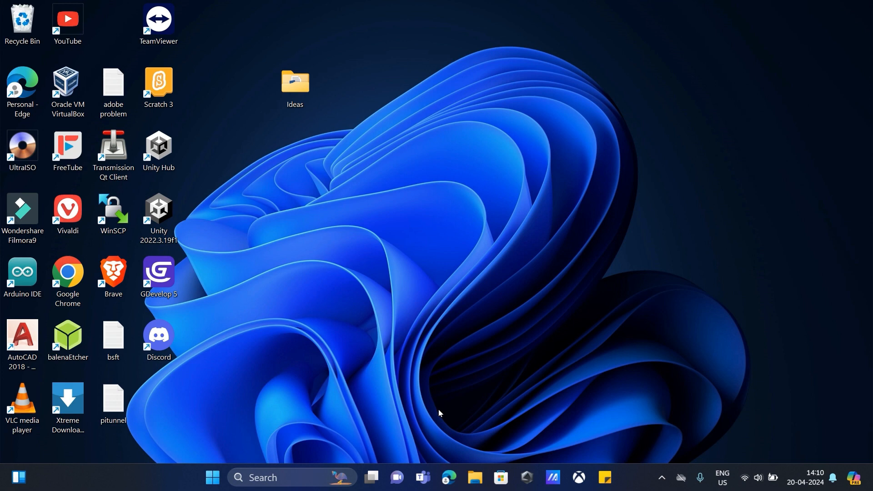
Launch Microsoft Edge from the taskbar
{"action": "left_click", "coordinate": [448, 477]}
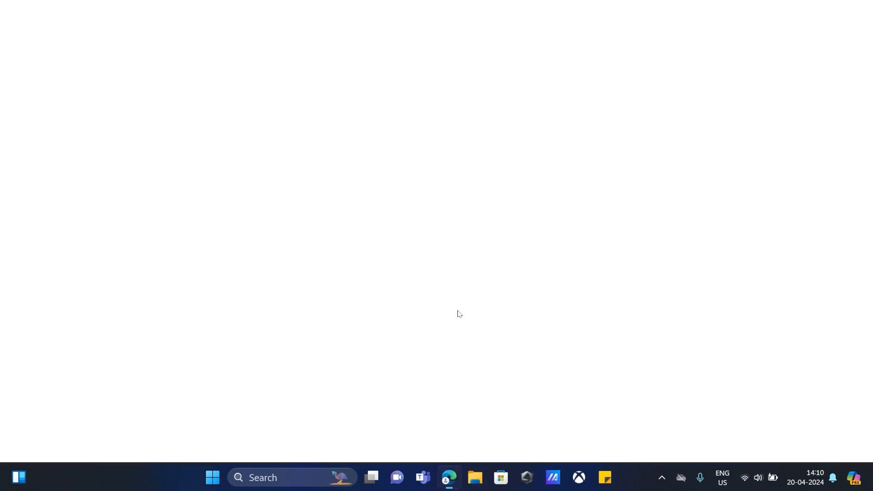
Load cloudns.net from the Edge address bar
{"action": "type", "text": "c"}
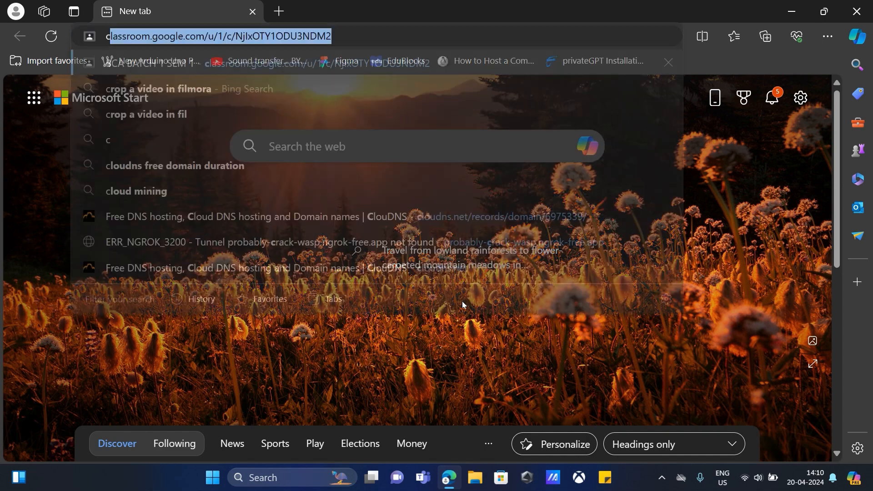
{"action": "type", "text": "loudn"}
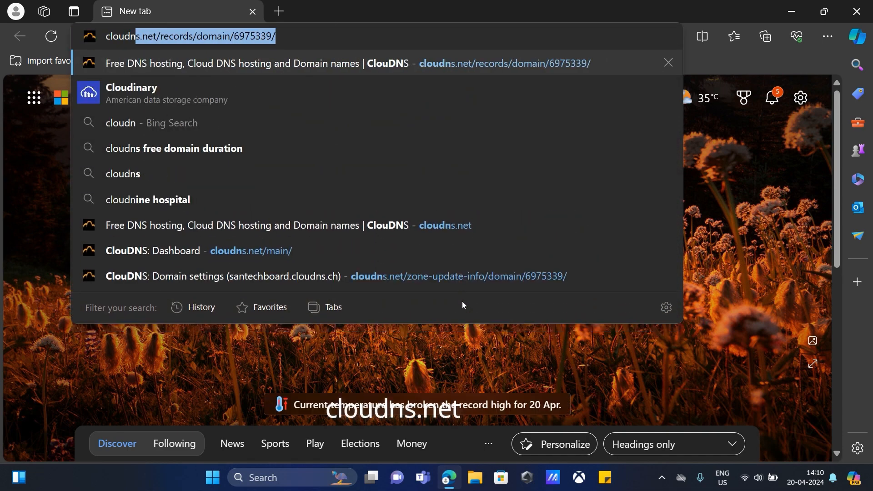
{"action": "type", "text": "s"}
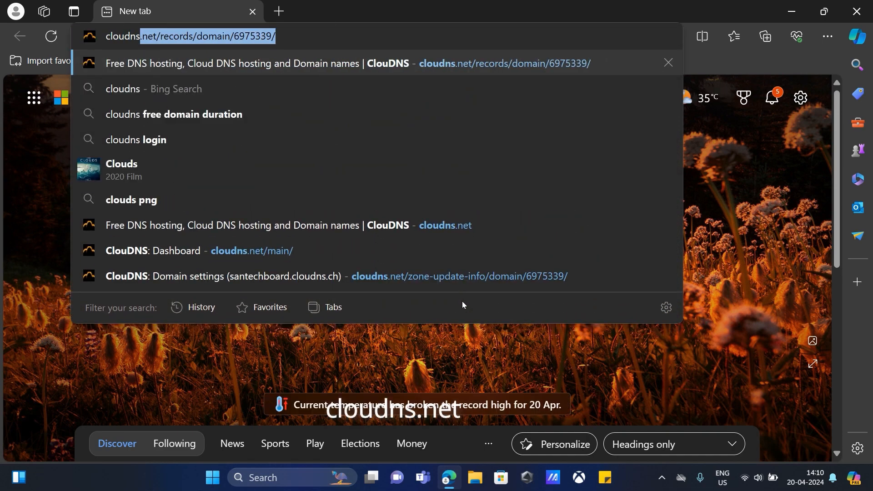
{"action": "type", "text": ".net"}
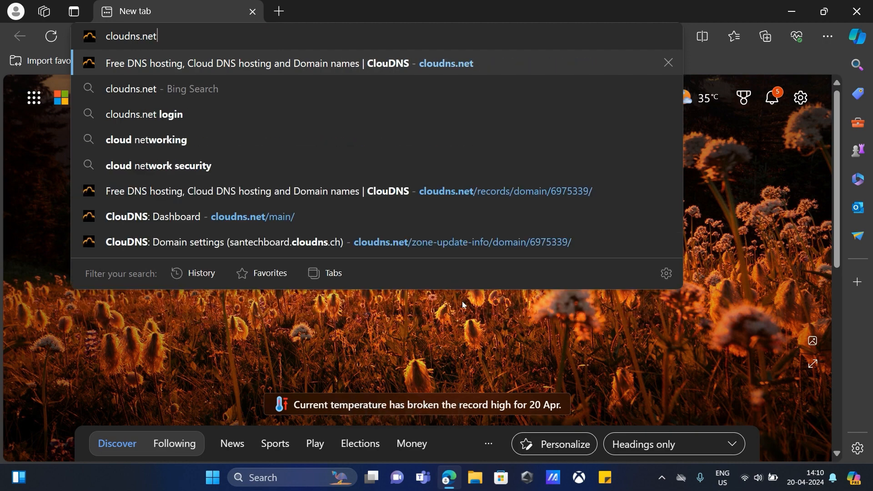
{"action": "key", "text": "Return"}
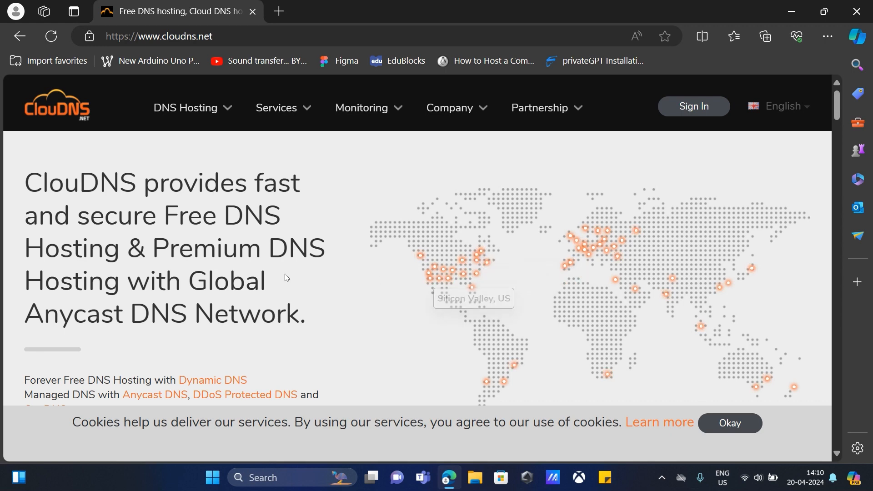
Browse the Free, Premium, DDoS Protected and GeoDNS pricing cards, then open the Sign In form
{"action": "scroll", "coordinate": [86, 128], "scroll_direction": "down", "scroll_amount": 10}
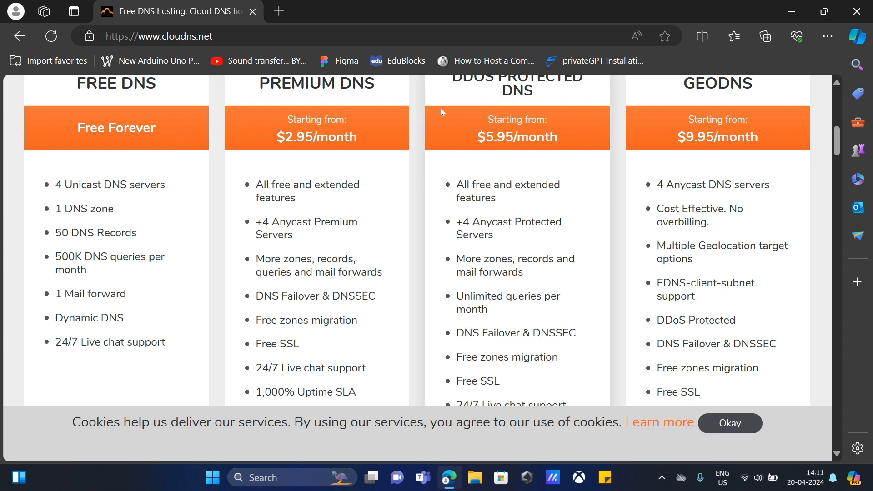
{"action": "scroll", "coordinate": [441, 111], "scroll_direction": "up", "scroll_amount": 2}
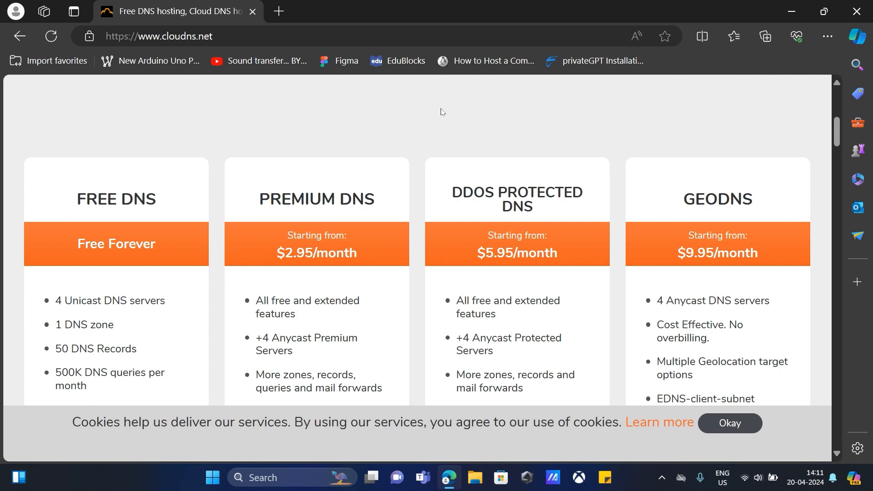
{"action": "scroll", "coordinate": [440, 110], "scroll_direction": "down", "scroll_amount": 1}
{"action": "scroll", "coordinate": [384, 124], "scroll_direction": "down", "scroll_amount": 2}
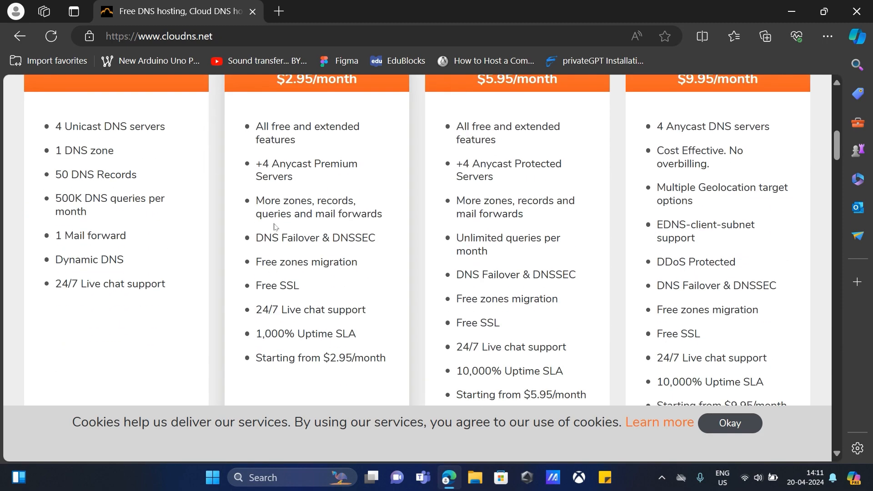
{"action": "scroll", "coordinate": [552, 276], "scroll_direction": "up", "scroll_amount": 1}
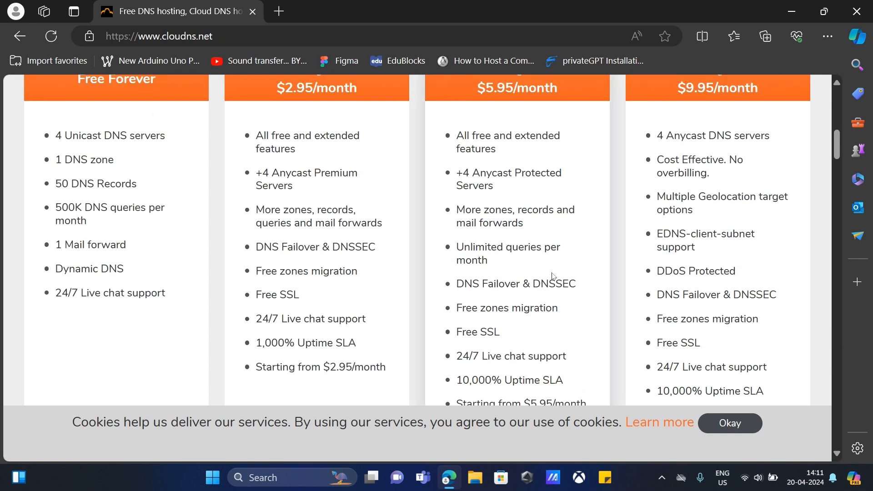
{"action": "scroll", "coordinate": [552, 276], "scroll_direction": "up", "scroll_amount": 8}
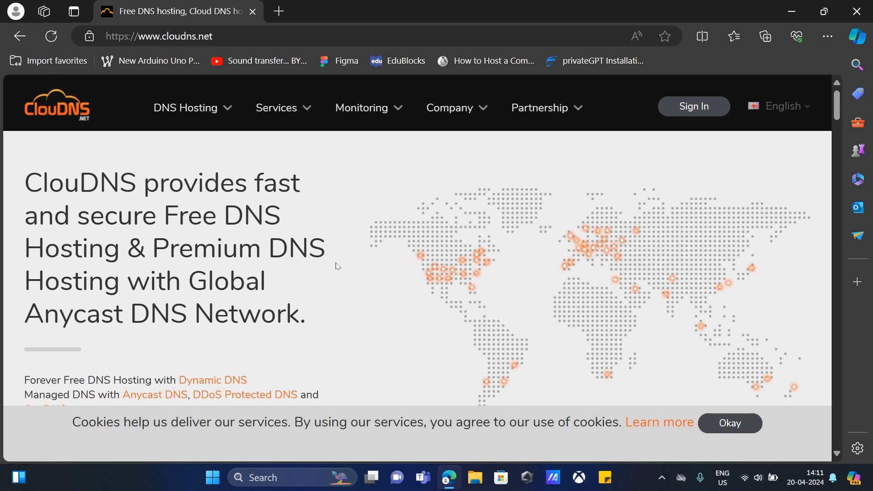
{"action": "left_click", "coordinate": [675, 112]}
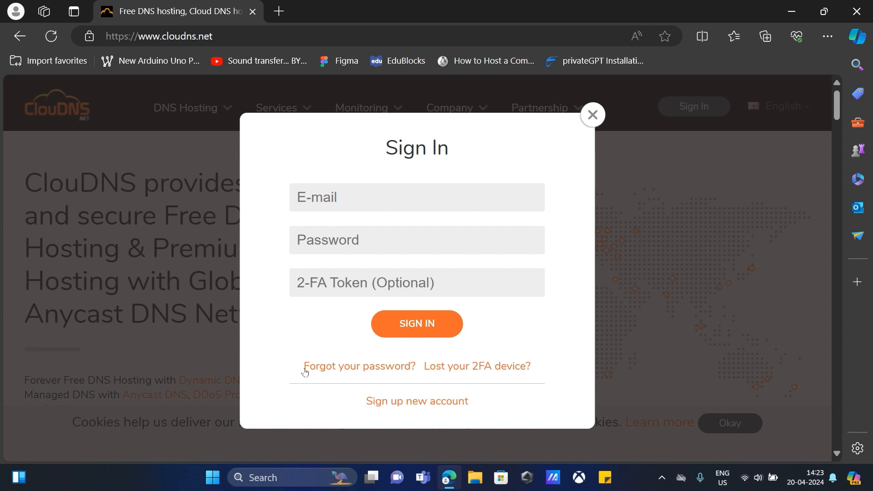
Sign up for a new ClouDNS account with a two-word full name, accepting the Terms of Service
{"action": "left_click", "coordinate": [381, 402]}
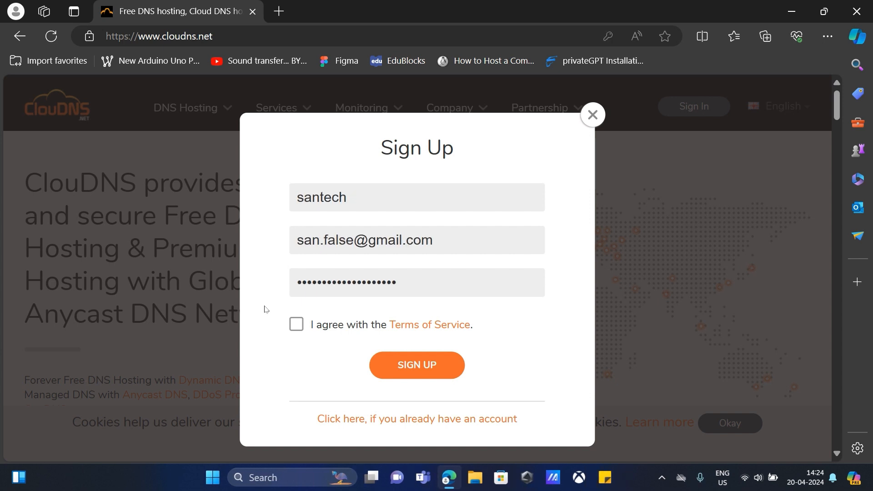
{"action": "left_click", "coordinate": [296, 326]}
{"action": "left_click", "coordinate": [392, 369]}
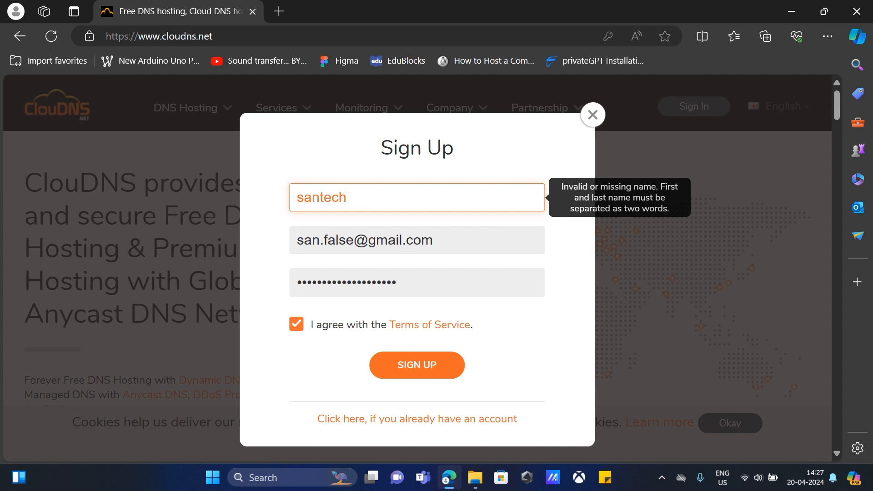
{"action": "type", "text": "board"}
{"action": "left_click", "coordinate": [403, 370]}
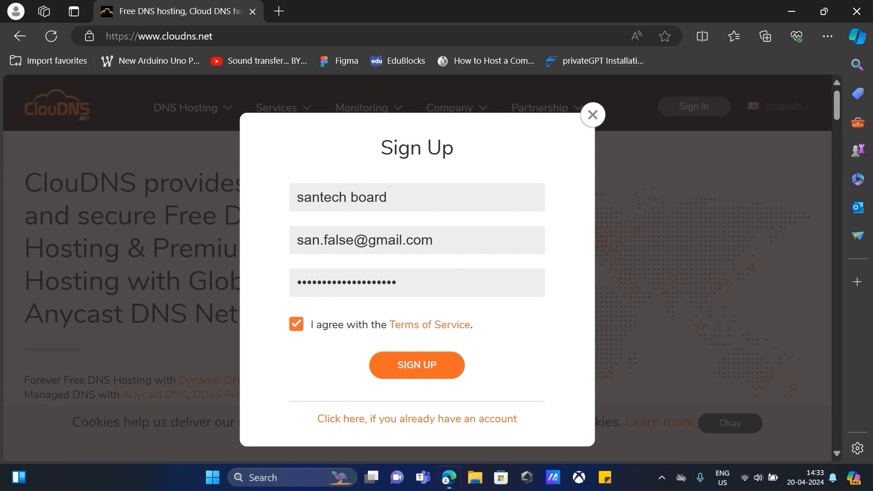
{"action": "key", "text": "ctrl+t"}
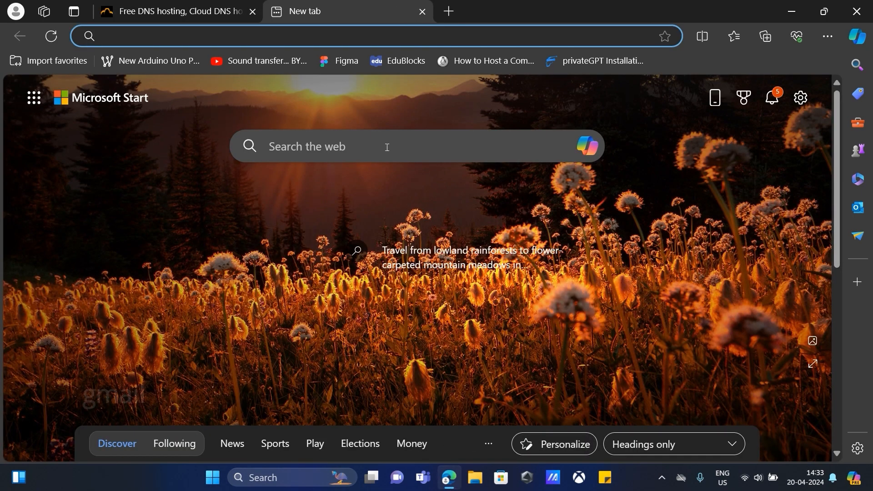
Search for Gmail, open the ClouDNS account-created email and follow its activation link
{"action": "left_click", "coordinate": [387, 147]}
{"action": "type", "text": "gmail"}
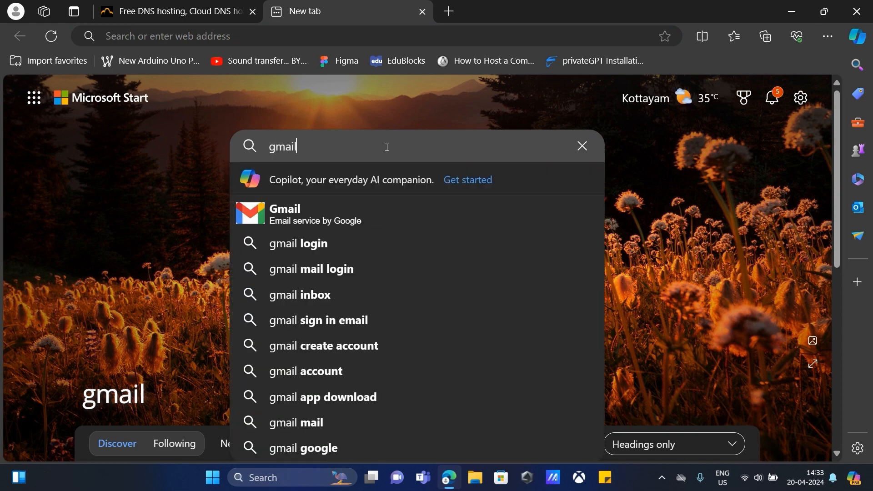
{"action": "key", "text": "Return"}
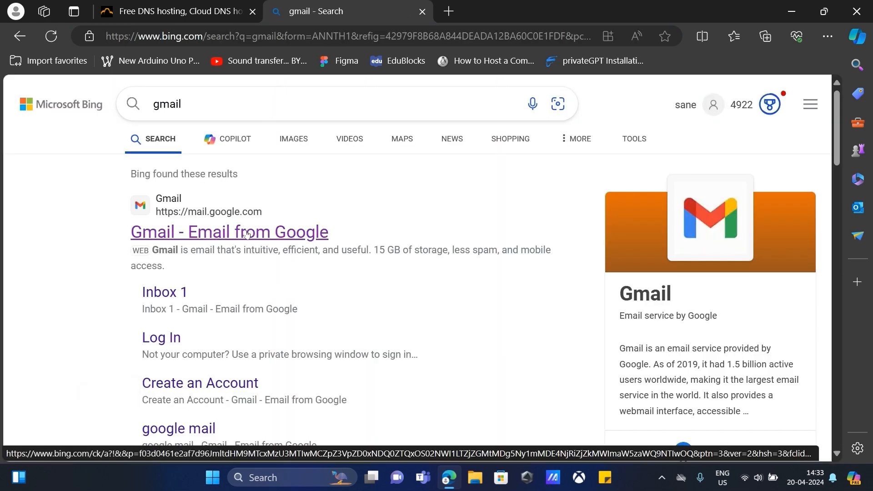
{"action": "left_click", "coordinate": [245, 234]}
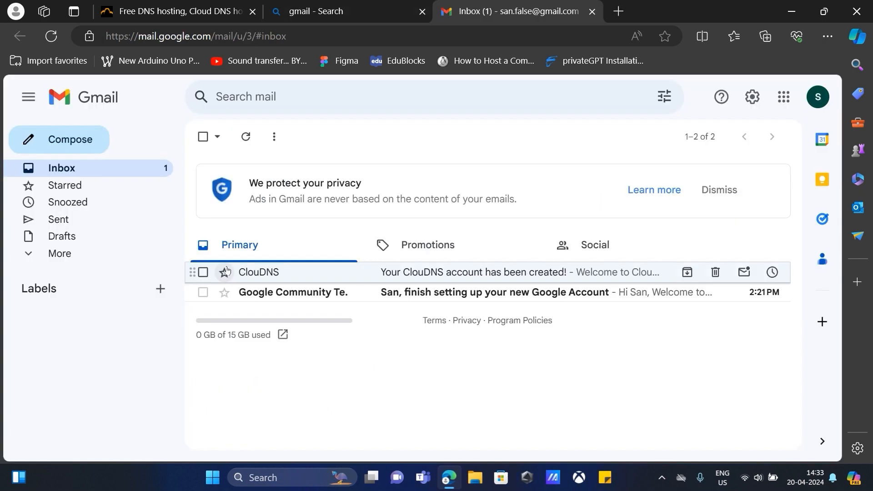
{"action": "left_click", "coordinate": [254, 278]}
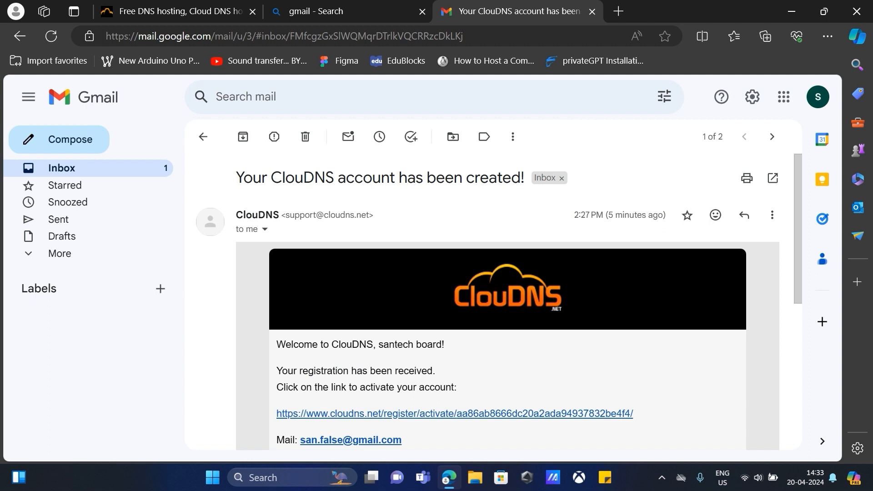
{"action": "left_click", "coordinate": [361, 415]}
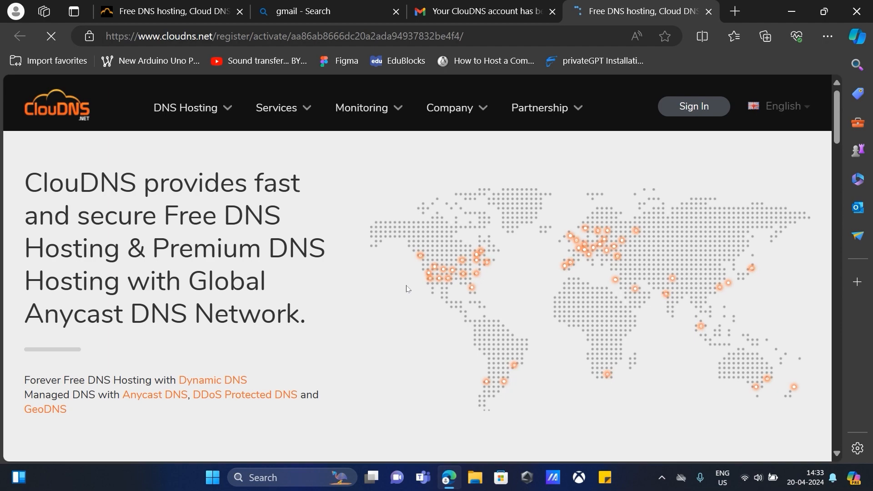
Confirm the account e-mail by choosing ACTIVATE in the ClouDNS popup
{"action": "scroll", "coordinate": [407, 288], "scroll_direction": "down", "scroll_amount": 8}
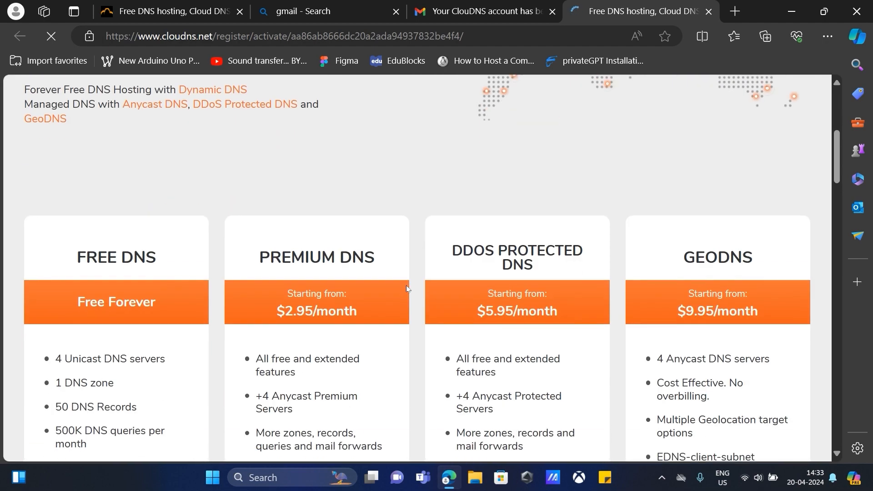
{"action": "scroll", "coordinate": [407, 289], "scroll_direction": "up", "scroll_amount": 10}
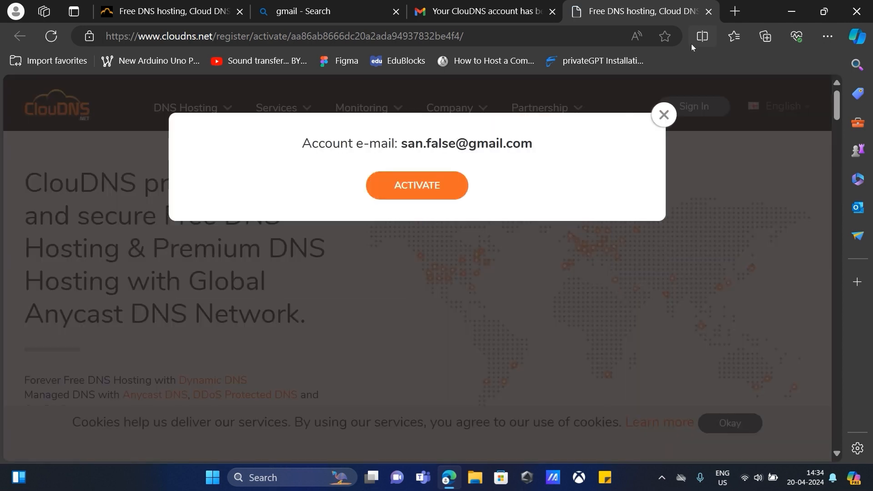
{"action": "left_click", "coordinate": [432, 188]}
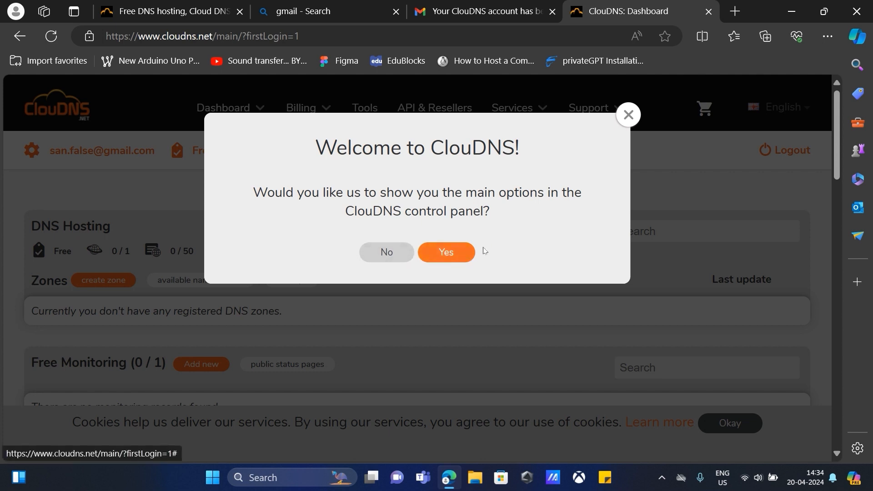
Skip the control panel tour and start creating a new DNS zone
{"action": "left_click", "coordinate": [387, 252]}
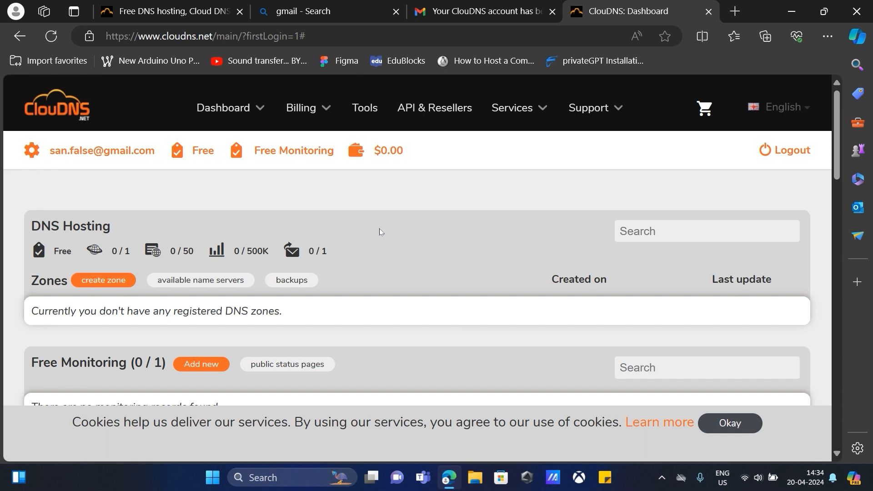
{"action": "left_click", "coordinate": [97, 282]}
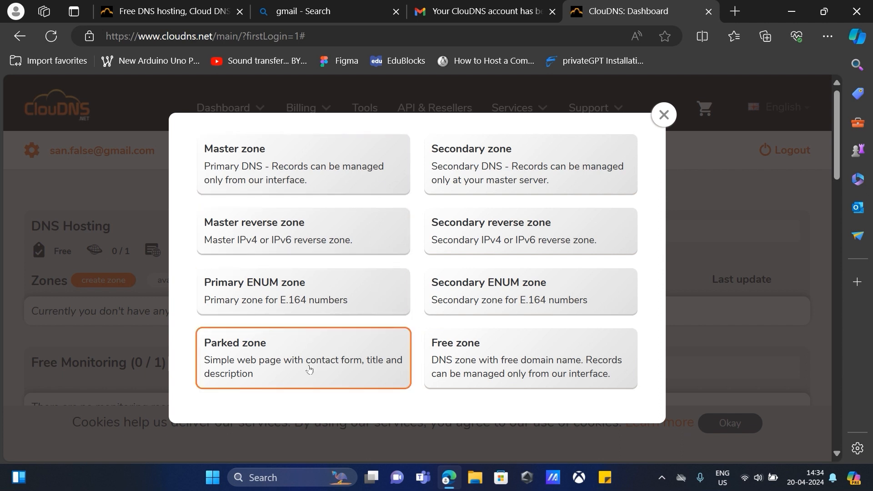
Create a free zone with the domain name santechboard and the .cloudns.be suffix
{"action": "left_click", "coordinate": [475, 362]}
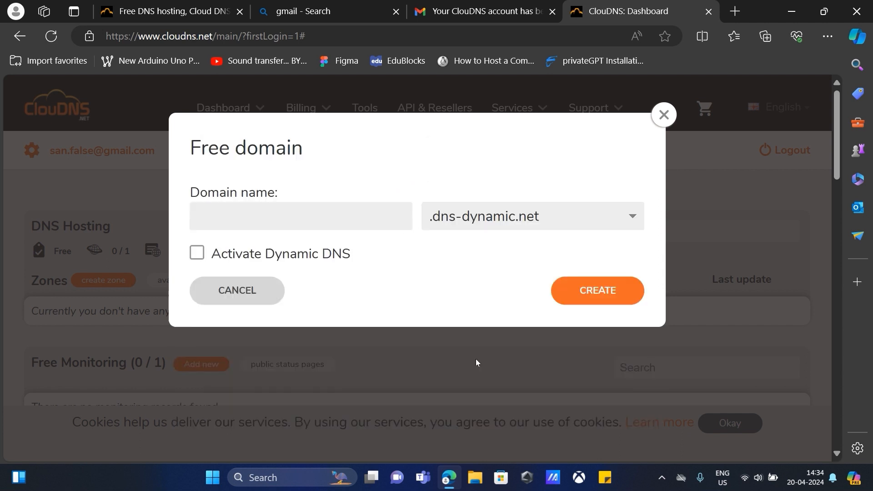
{"action": "left_click", "coordinate": [348, 213]}
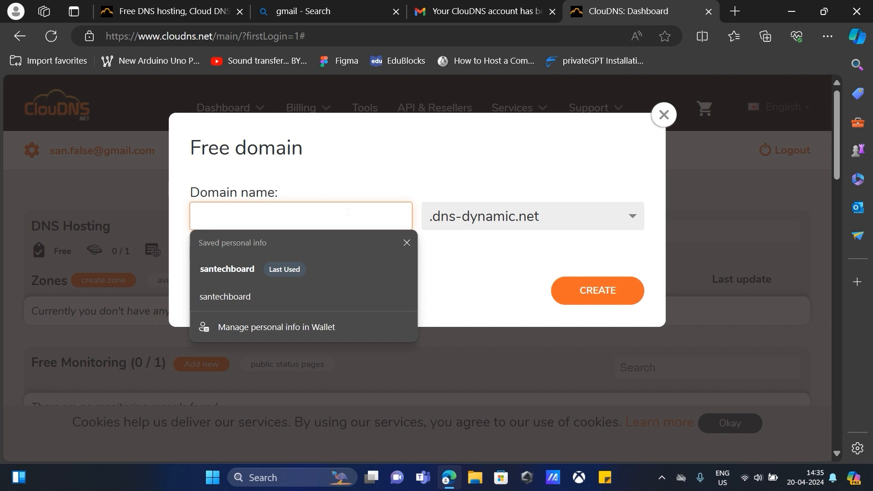
{"action": "type", "text": "s"}
{"action": "key", "text": "Tab"}
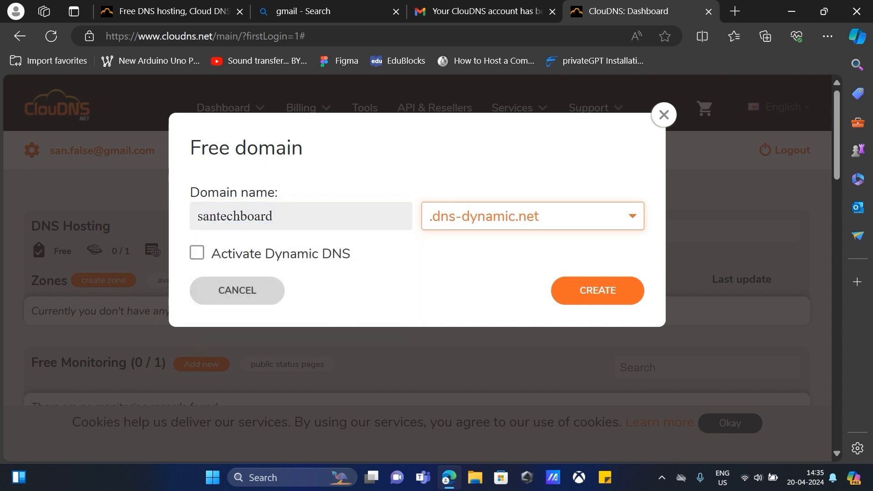
{"action": "left_click", "coordinate": [480, 217]}
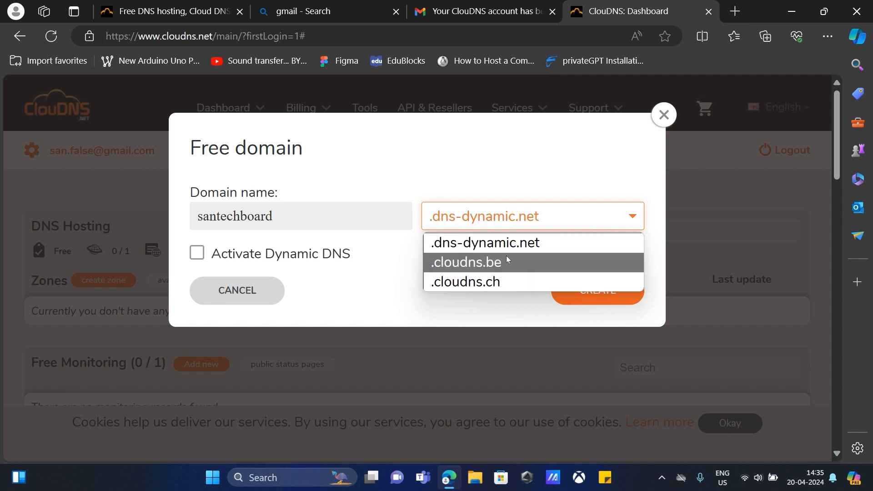
{"action": "left_click", "coordinate": [540, 260]}
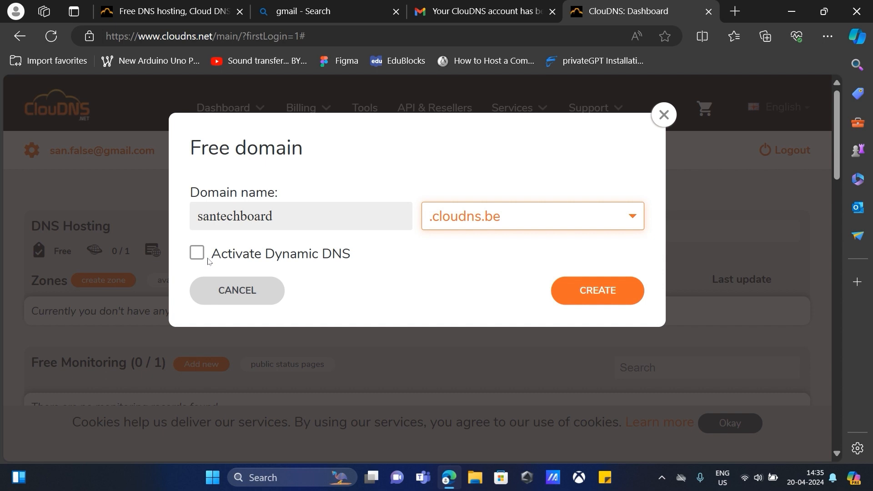
{"action": "left_click", "coordinate": [630, 292]}
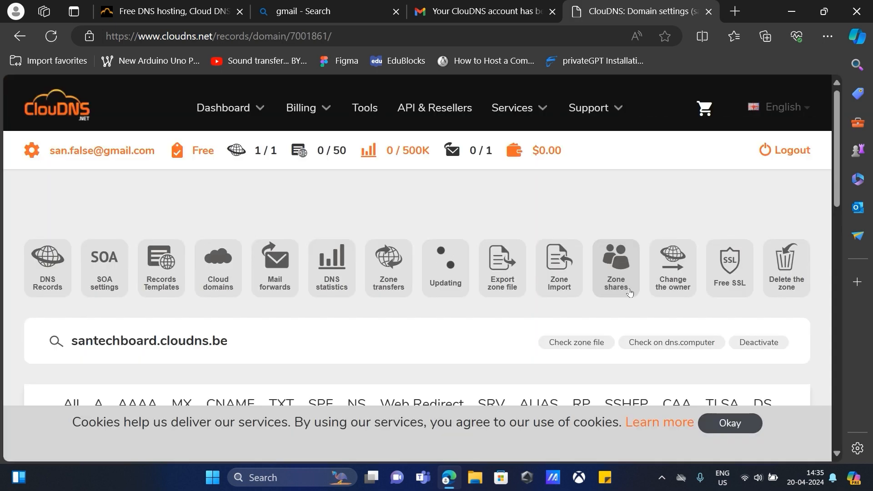
Open the server update status for the santechboard.cloudns.be zone
{"action": "scroll", "coordinate": [629, 292], "scroll_direction": "down", "scroll_amount": 3}
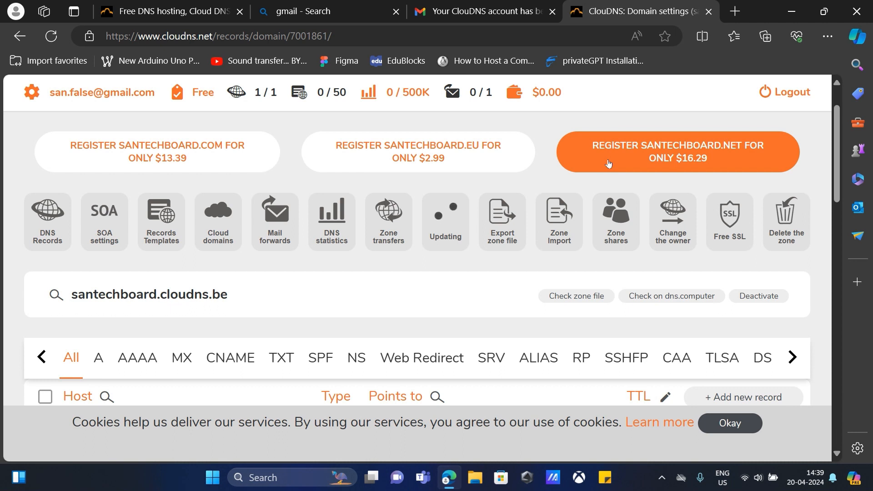
{"action": "left_click", "coordinate": [456, 229]}
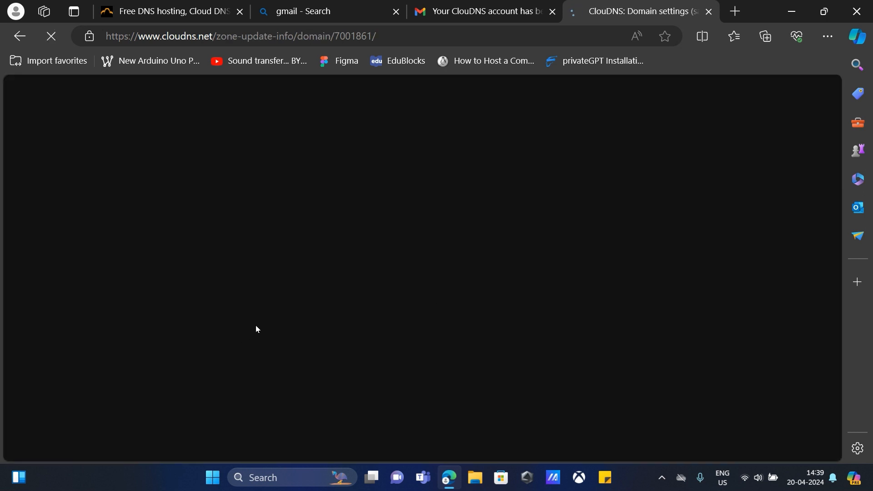
Review the zone's Servers update info list, then return to its DNS records
{"action": "scroll", "coordinate": [255, 328], "scroll_direction": "down", "scroll_amount": 5}
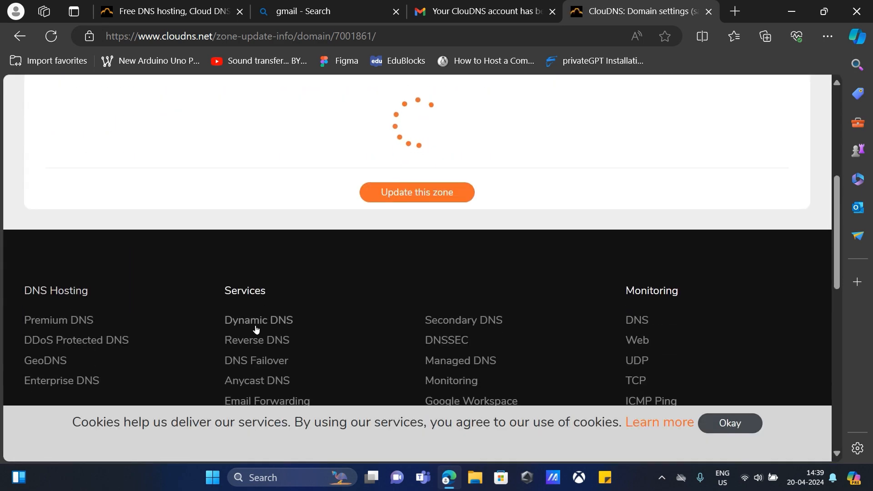
{"action": "scroll", "coordinate": [256, 328], "scroll_direction": "up", "scroll_amount": 4}
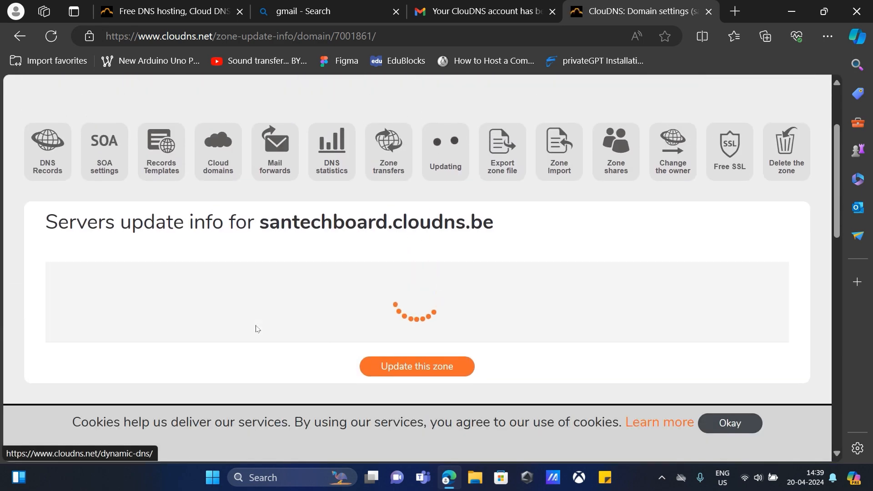
{"action": "scroll", "coordinate": [257, 328], "scroll_direction": "down", "scroll_amount": 4}
{"action": "scroll", "coordinate": [257, 328], "scroll_direction": "up", "scroll_amount": 3}
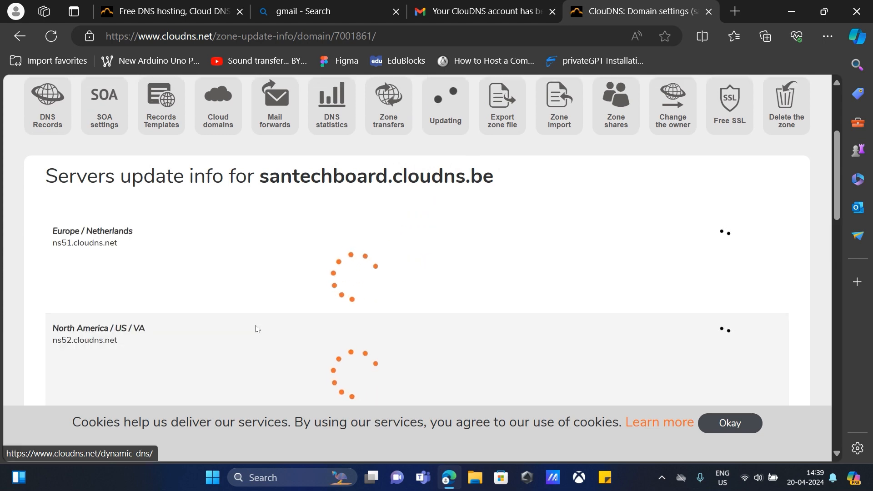
{"action": "scroll", "coordinate": [257, 328], "scroll_direction": "down", "scroll_amount": 4}
{"action": "scroll", "coordinate": [256, 328], "scroll_direction": "up", "scroll_amount": 4}
{"action": "scroll", "coordinate": [256, 329], "scroll_direction": "down", "scroll_amount": 1}
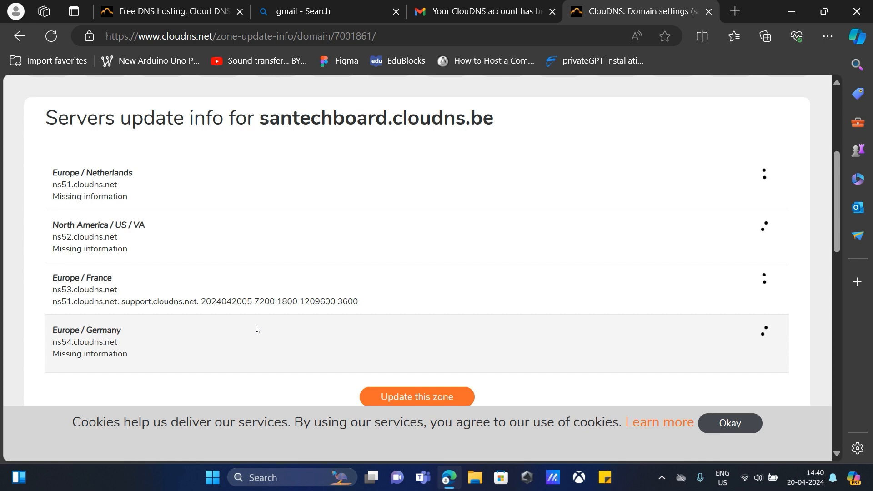
{"action": "scroll", "coordinate": [255, 328], "scroll_direction": "up", "scroll_amount": 4}
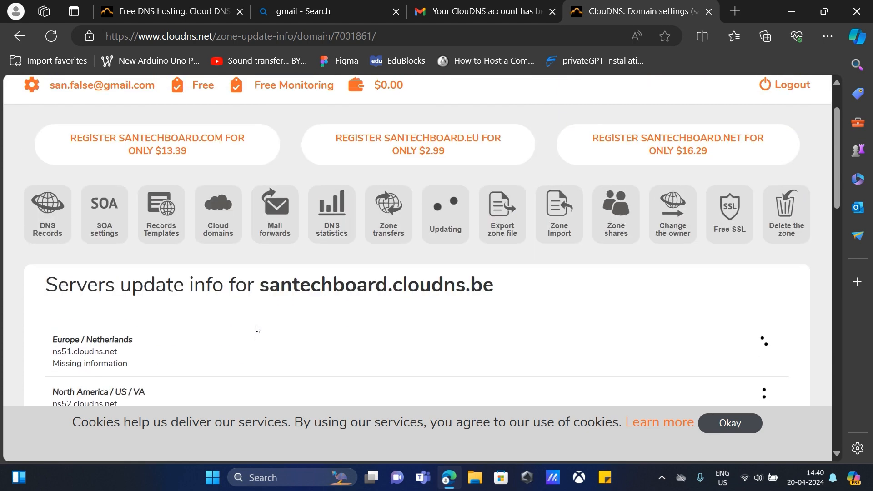
{"action": "left_click", "coordinate": [47, 244]}
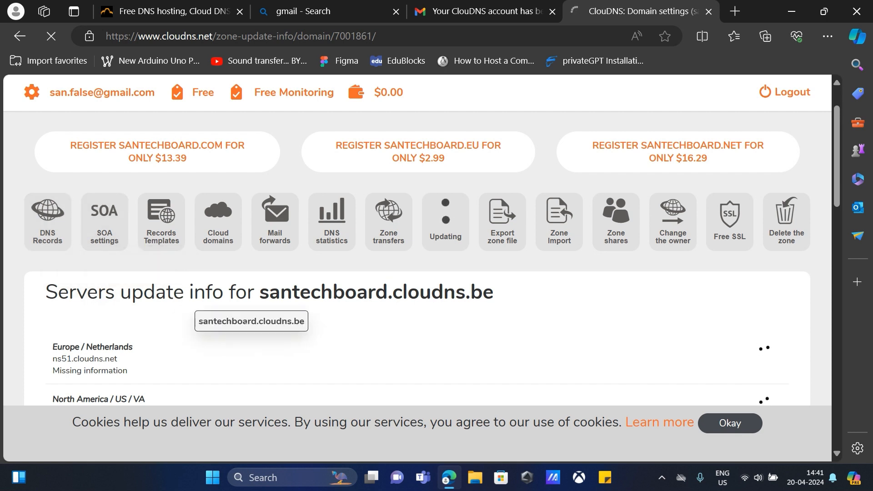
Look over the four default NS records, ns51 to ns54.cloudns.net
{"action": "scroll", "coordinate": [248, 328], "scroll_direction": "down", "scroll_amount": 4}
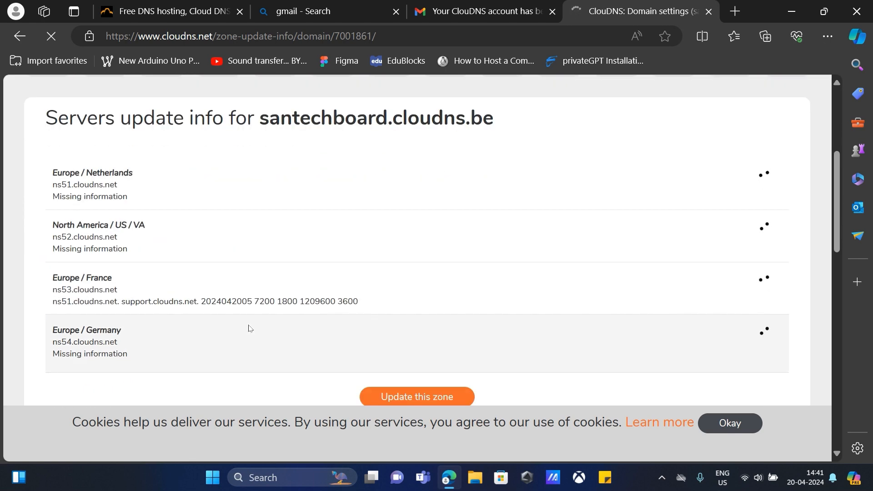
{"action": "scroll", "coordinate": [248, 328], "scroll_direction": "up", "scroll_amount": 5}
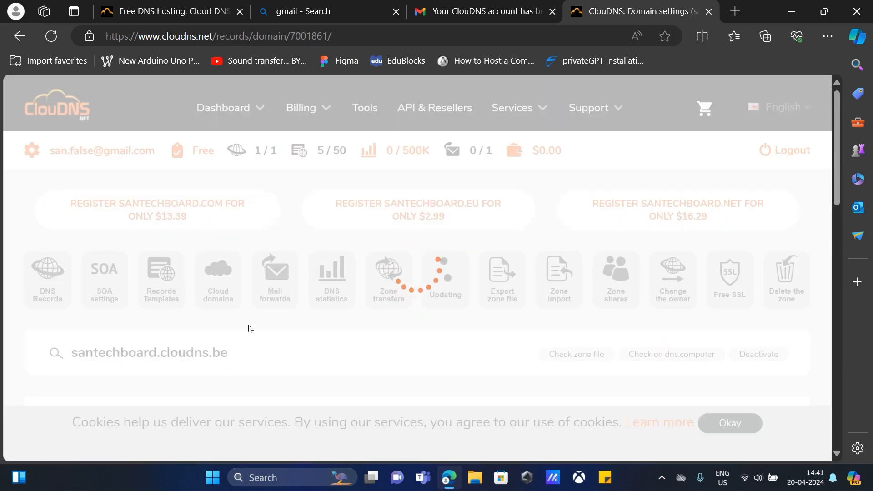
{"action": "scroll", "coordinate": [249, 328], "scroll_direction": "down", "scroll_amount": 5}
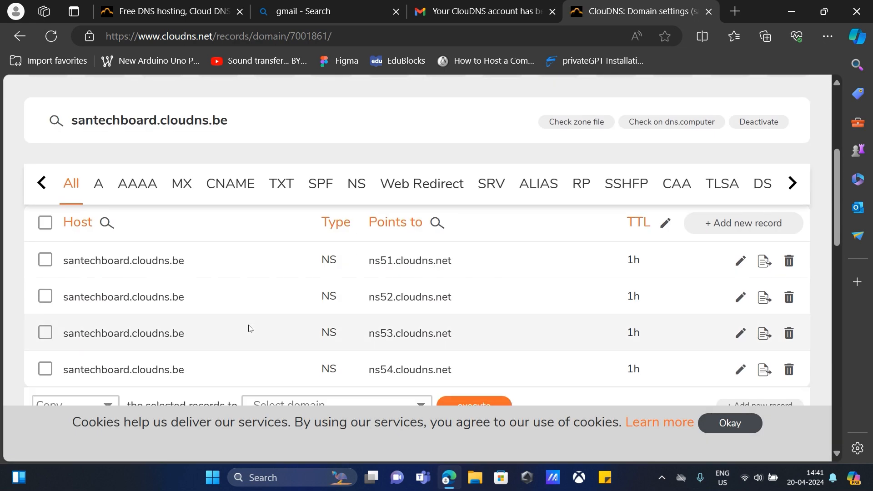
{"action": "scroll", "coordinate": [248, 328], "scroll_direction": "down", "scroll_amount": 1}
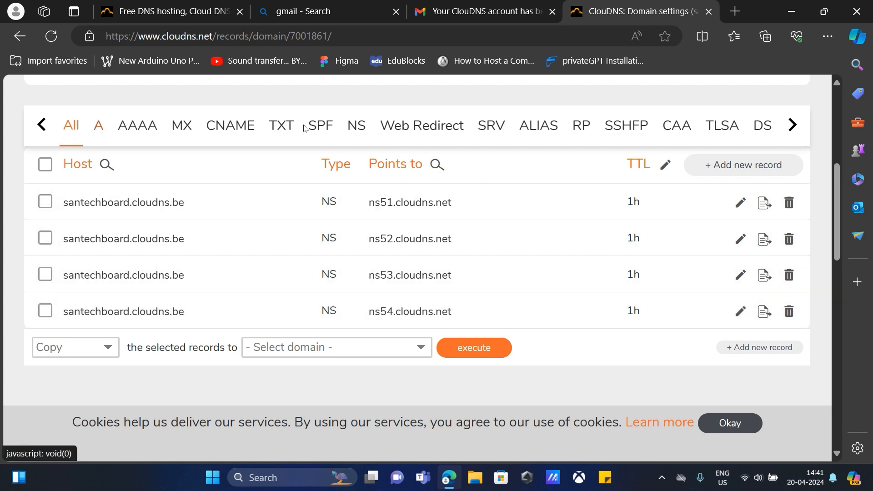
{"action": "scroll", "coordinate": [588, 130], "scroll_direction": "up", "scroll_amount": 3}
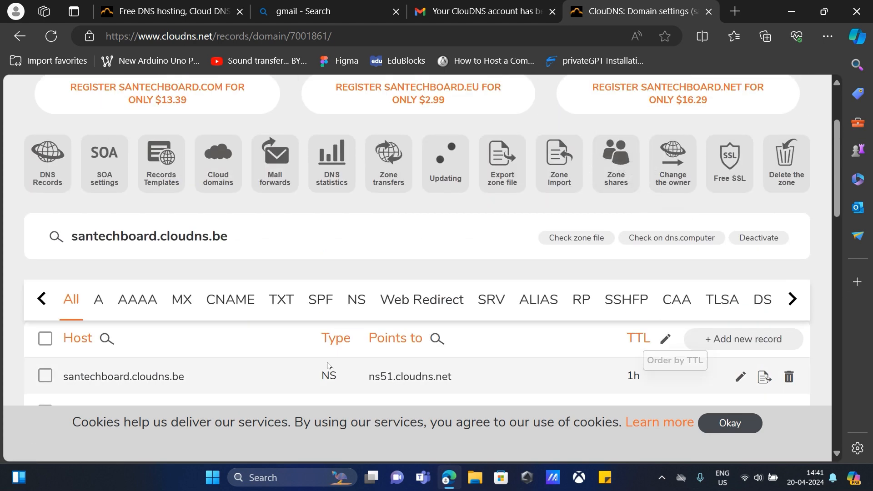
{"action": "scroll", "coordinate": [655, 350], "scroll_direction": "down", "scroll_amount": 1}
Filter the zone to A records, then open and close an unsaved A record form
{"action": "left_click", "coordinate": [95, 247]}
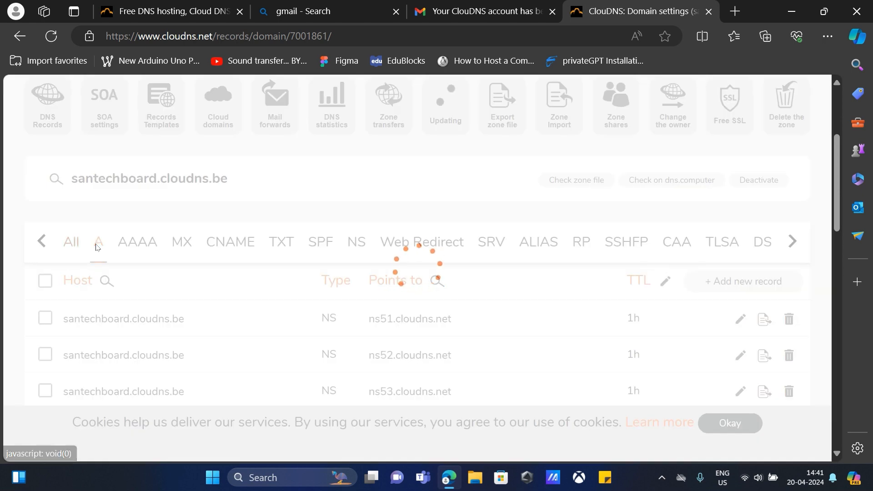
{"action": "scroll", "coordinate": [283, 267], "scroll_direction": "down", "scroll_amount": 2}
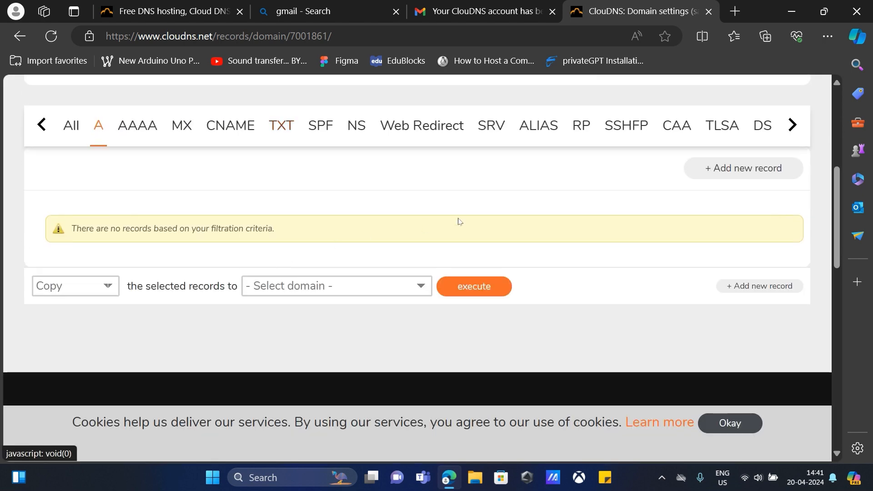
{"action": "left_click", "coordinate": [718, 177]}
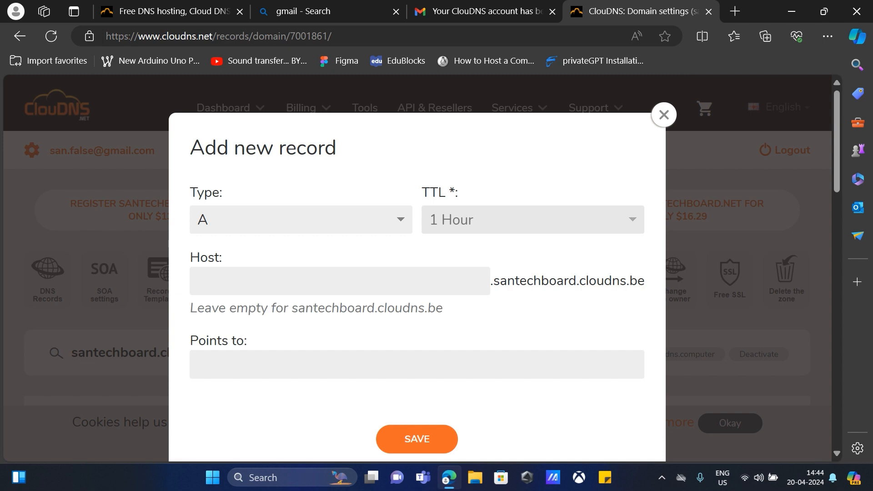
{"action": "left_click", "coordinate": [428, 281]}
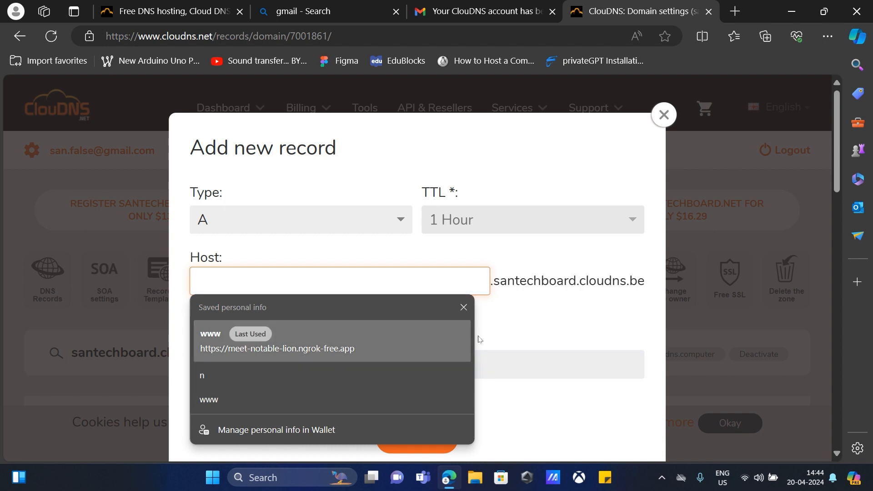
{"action": "left_click", "coordinate": [468, 308]}
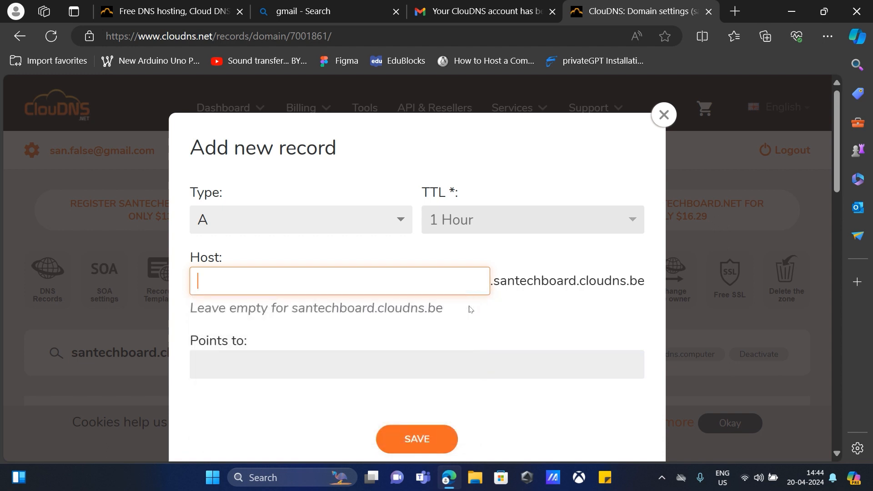
{"action": "left_click", "coordinate": [663, 115]}
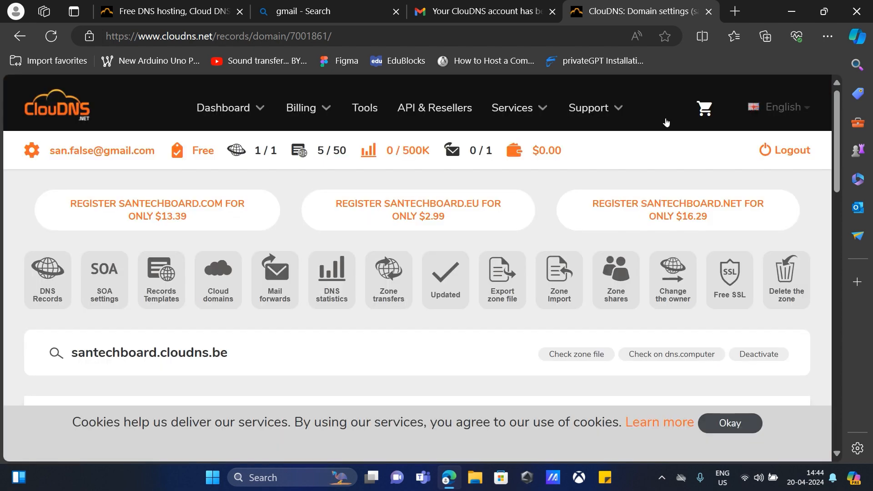
{"action": "scroll", "coordinate": [218, 278], "scroll_direction": "down", "scroll_amount": 3}
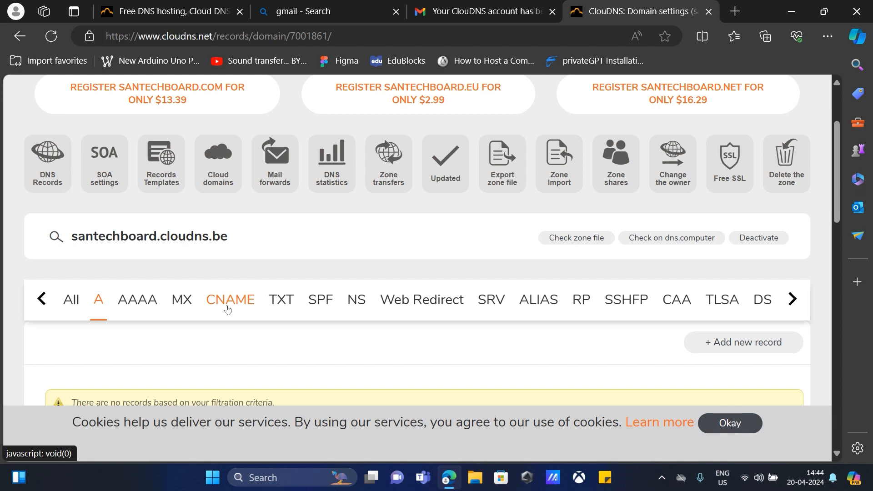
Switch to the CNAME filter, then open and close an unsaved CNAME record form
{"action": "left_click", "coordinate": [227, 300]}
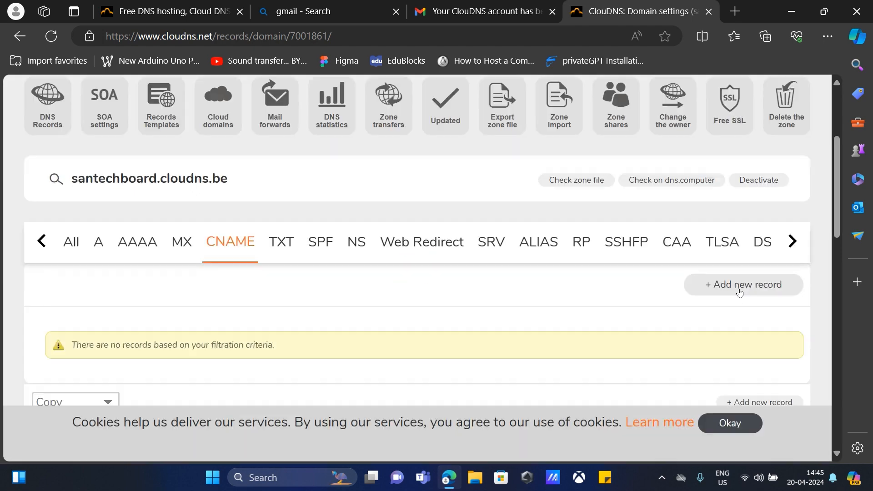
{"action": "left_click", "coordinate": [739, 291]}
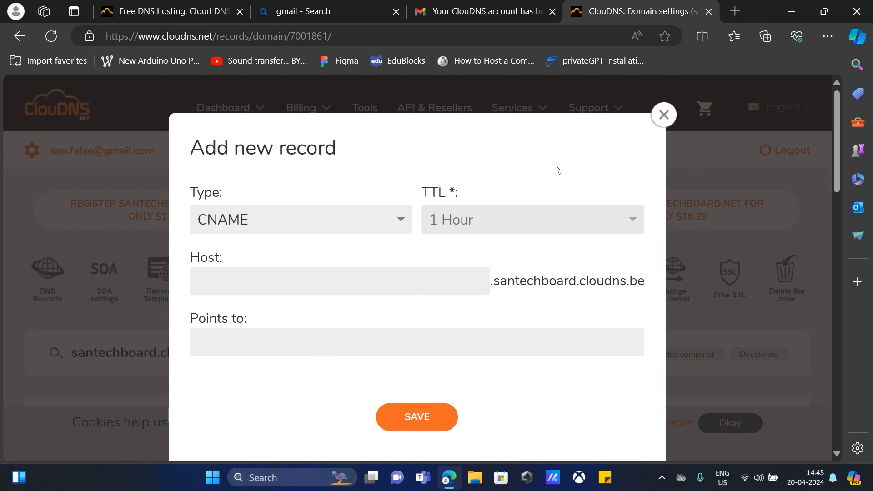
{"action": "left_click", "coordinate": [662, 115]}
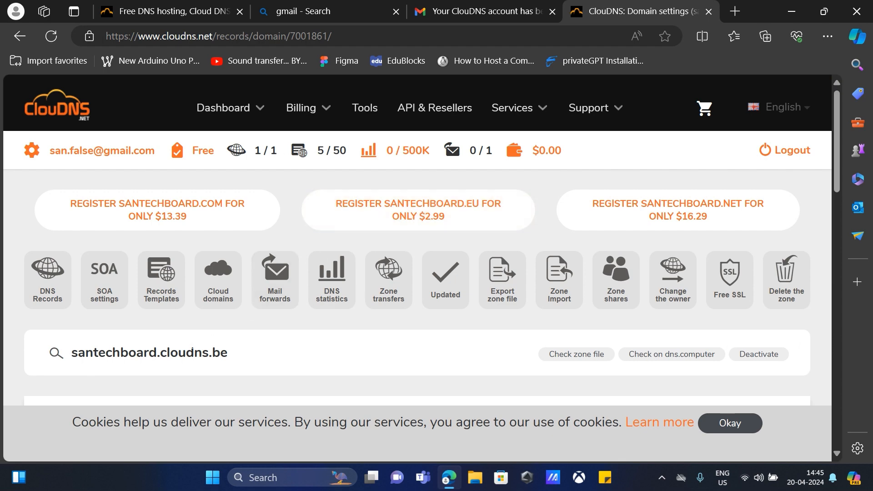
{"action": "scroll", "coordinate": [555, 165], "scroll_direction": "down", "scroll_amount": 4}
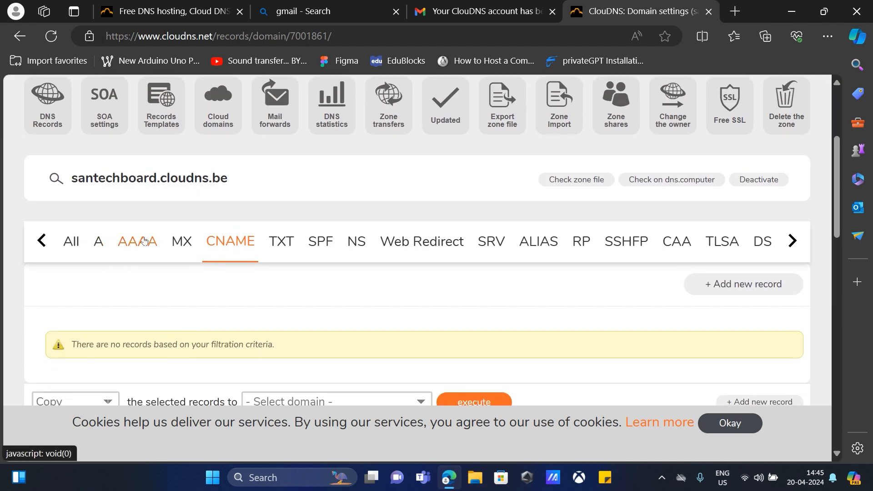
Switch to the AAAA filter, then open and close an unsaved AAAA record form
{"action": "left_click", "coordinate": [144, 240]}
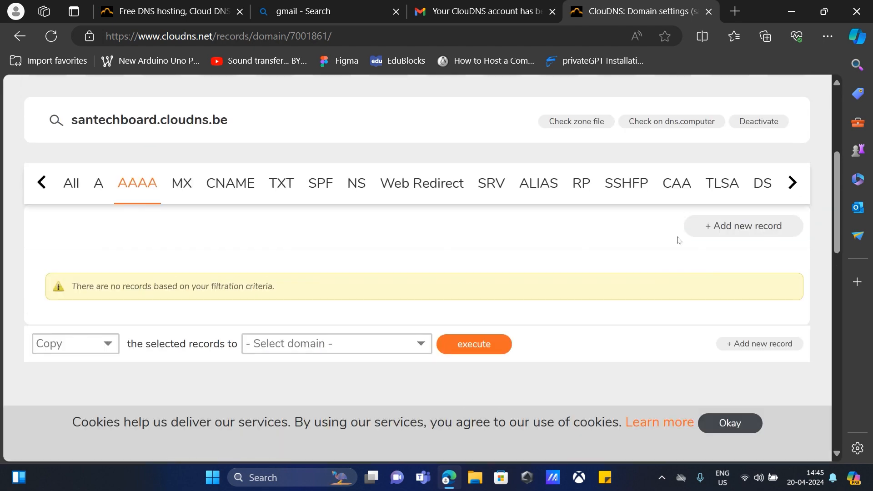
{"action": "left_click", "coordinate": [771, 237]}
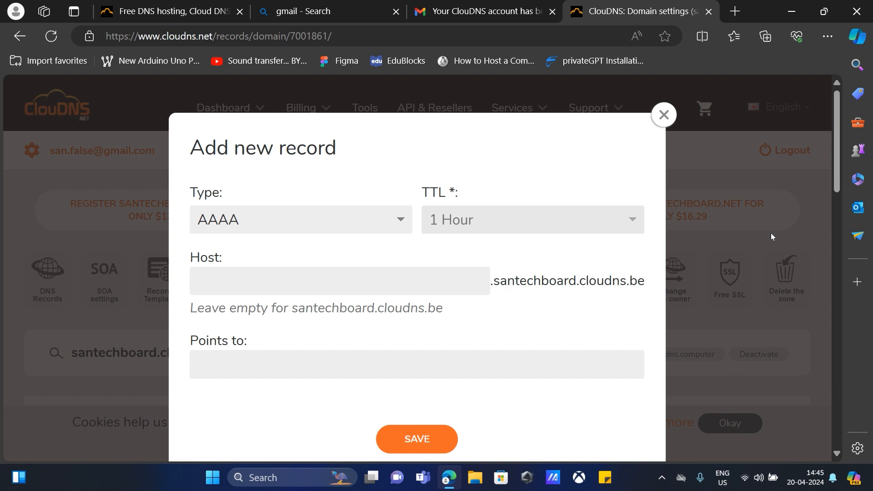
{"action": "left_click", "coordinate": [664, 116]}
{"action": "scroll", "coordinate": [605, 266], "scroll_direction": "down", "scroll_amount": 3}
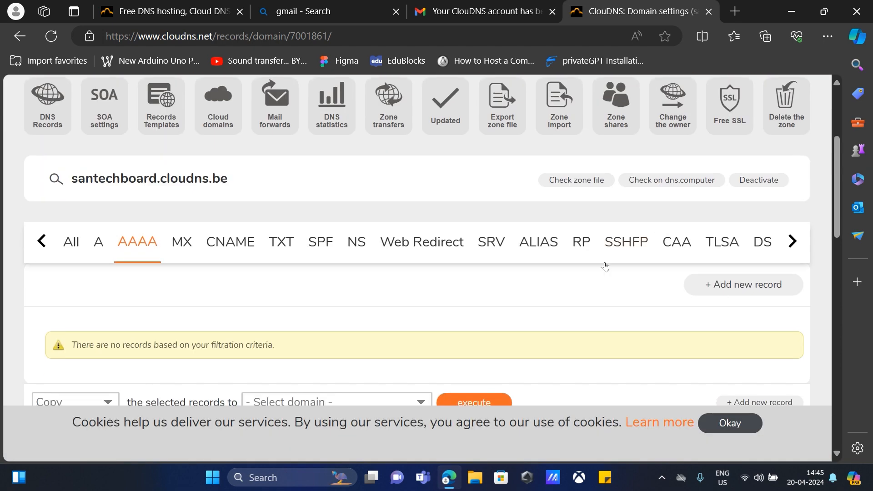
Switch to the Web Redirect filter, scroll through a new redirect form, and close it unsaved
{"action": "left_click", "coordinate": [429, 244]}
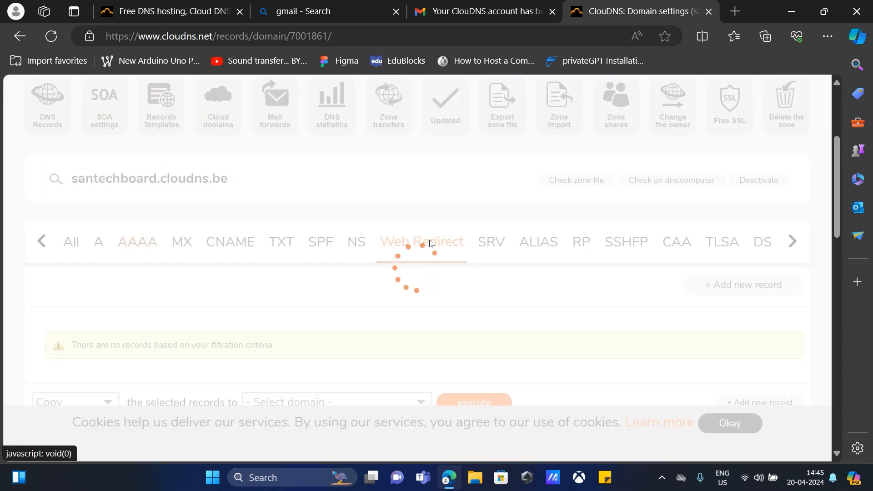
{"action": "left_click", "coordinate": [766, 293]}
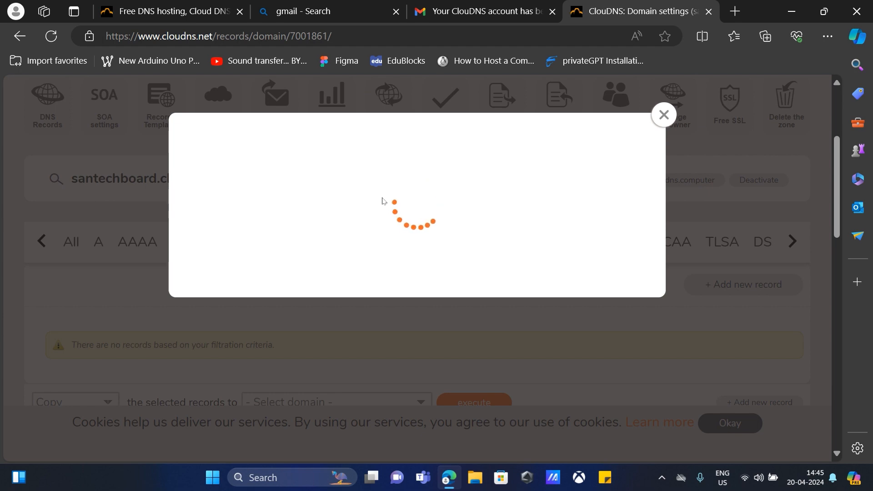
{"action": "scroll", "coordinate": [382, 201], "scroll_direction": "down", "scroll_amount": 5}
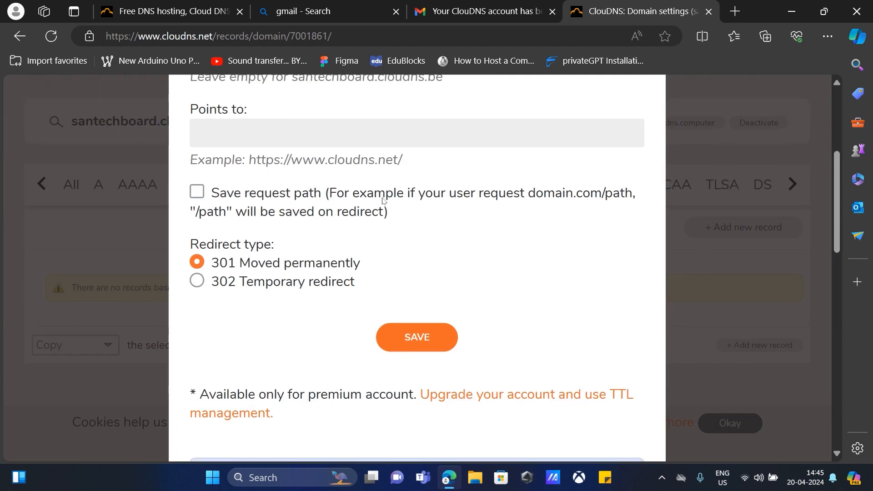
{"action": "scroll", "coordinate": [382, 200], "scroll_direction": "up", "scroll_amount": 2}
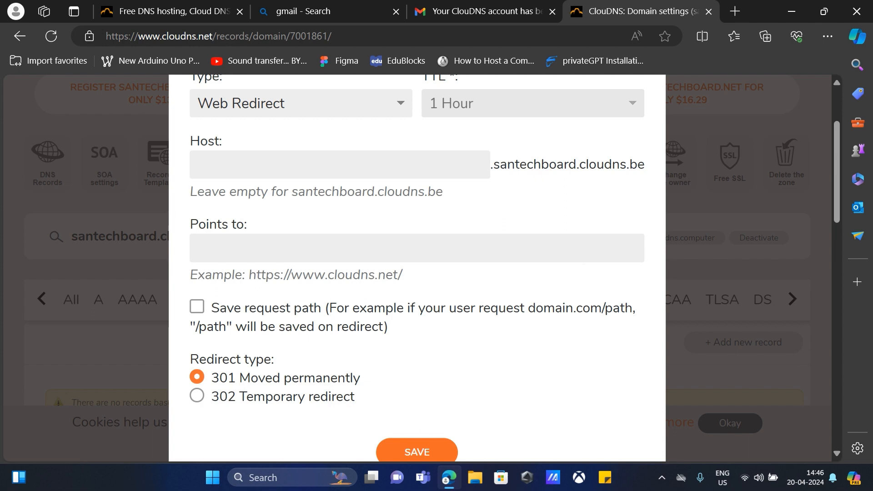
{"action": "scroll", "coordinate": [604, 241], "scroll_direction": "up", "scroll_amount": 2}
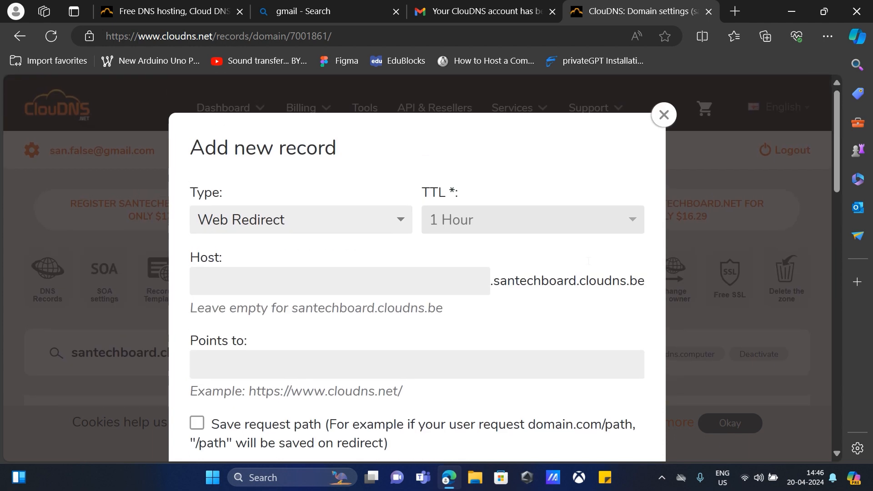
{"action": "left_click", "coordinate": [665, 114]}
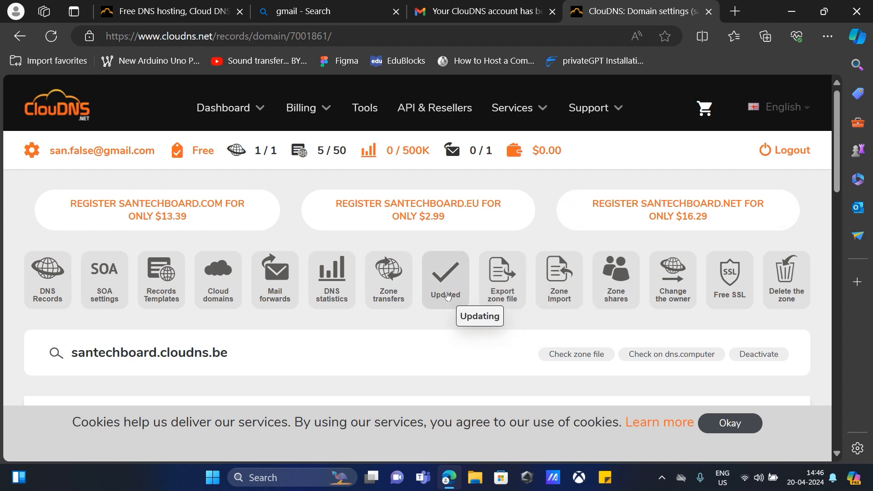
Show all record types and review the four NS records, ns51 through ns54.cloudns.net
{"action": "scroll", "coordinate": [468, 289], "scroll_direction": "down", "scroll_amount": 5}
{"action": "scroll", "coordinate": [469, 290], "scroll_direction": "up", "scroll_amount": 3}
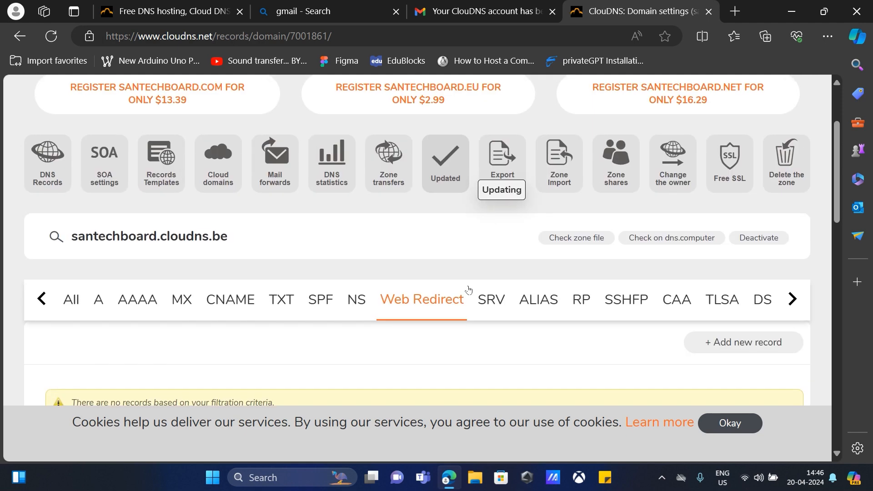
{"action": "scroll", "coordinate": [427, 298], "scroll_direction": "up", "scroll_amount": 3}
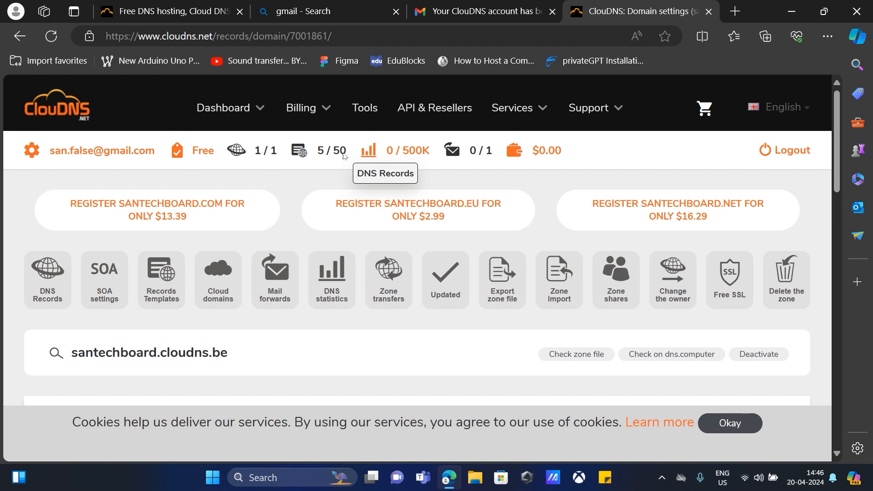
{"action": "scroll", "coordinate": [360, 291], "scroll_direction": "down", "scroll_amount": 5}
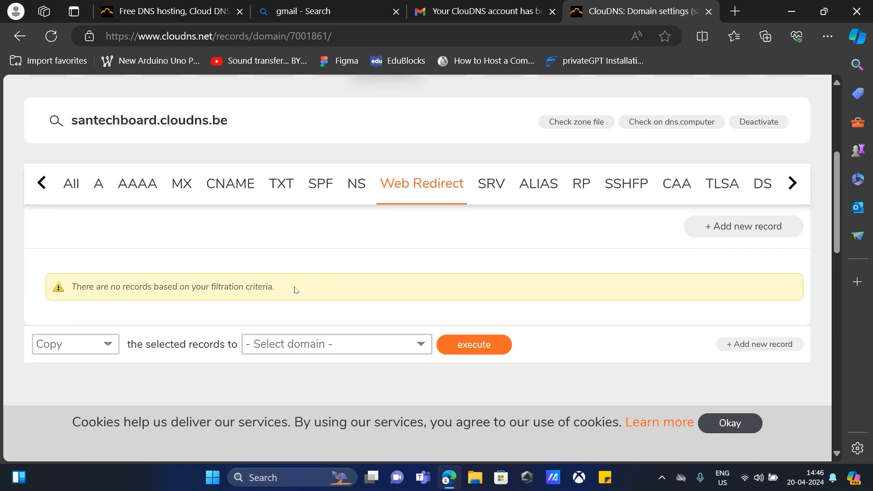
{"action": "left_click", "coordinate": [64, 186]}
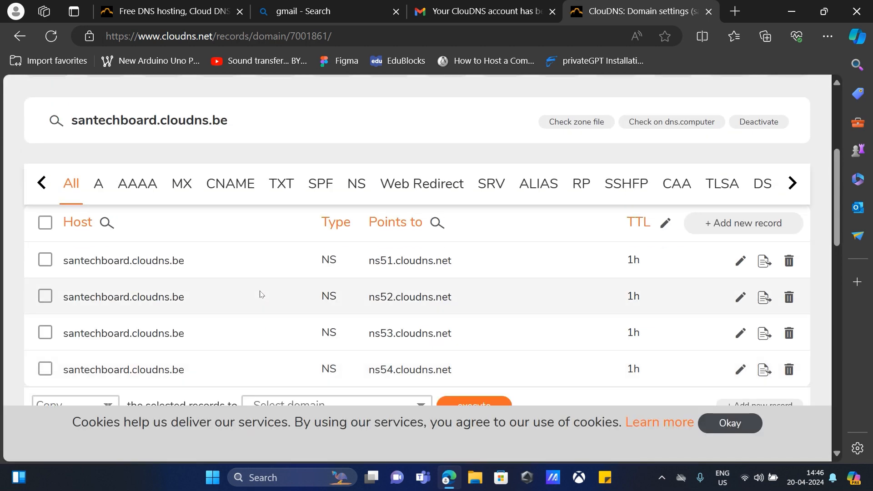
{"action": "scroll", "coordinate": [163, 296], "scroll_direction": "down", "scroll_amount": 2}
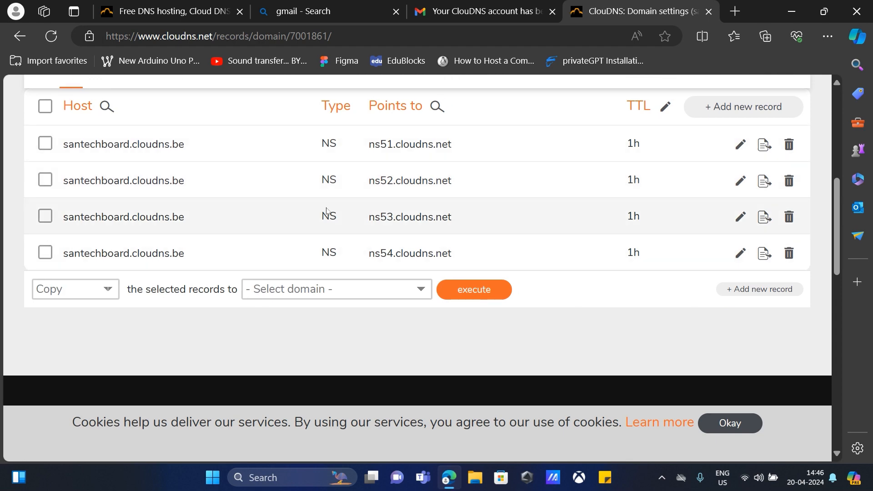
{"action": "scroll", "coordinate": [326, 211], "scroll_direction": "up", "scroll_amount": 5}
{"action": "scroll", "coordinate": [327, 211], "scroll_direction": "down", "scroll_amount": 1}
{"action": "scroll", "coordinate": [326, 211], "scroll_direction": "up", "scroll_amount": 5}
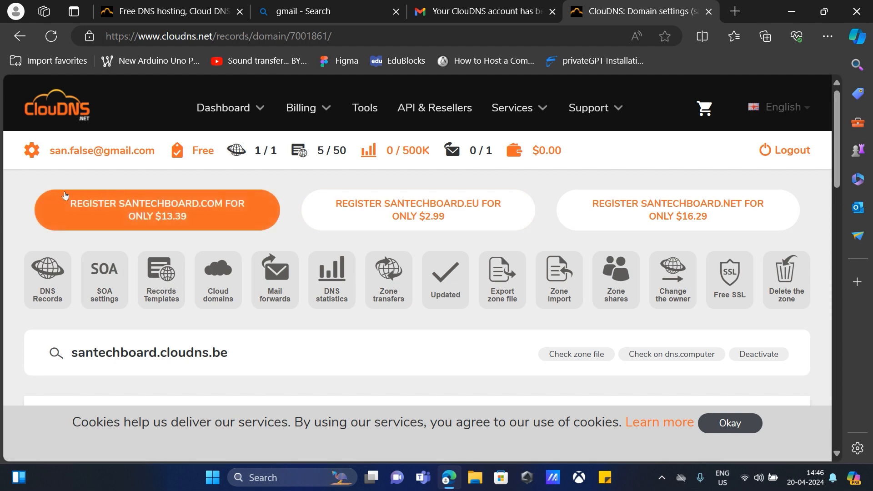
{"action": "scroll", "coordinate": [65, 248], "scroll_direction": "down", "scroll_amount": 2}
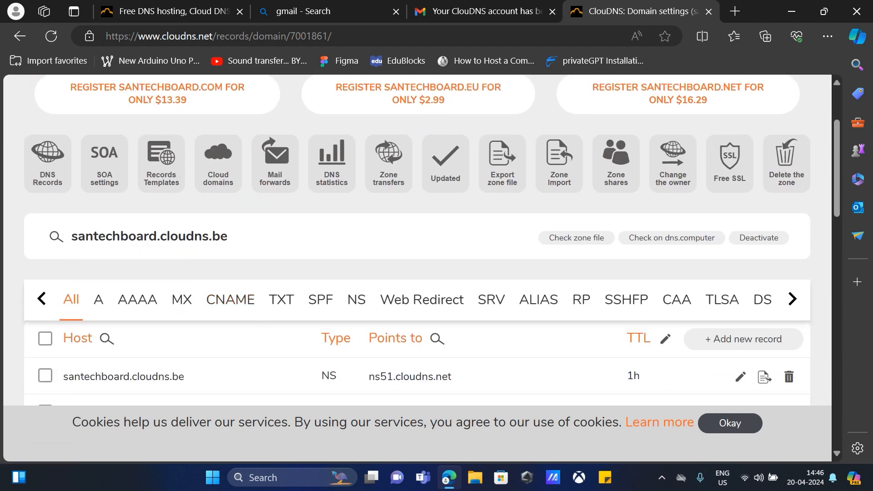
Select the domain name santechboard.cloudns.be in the header, then clear the selection
{"action": "left_click_drag", "start_coordinate": [65, 249], "coordinate": [237, 250]}
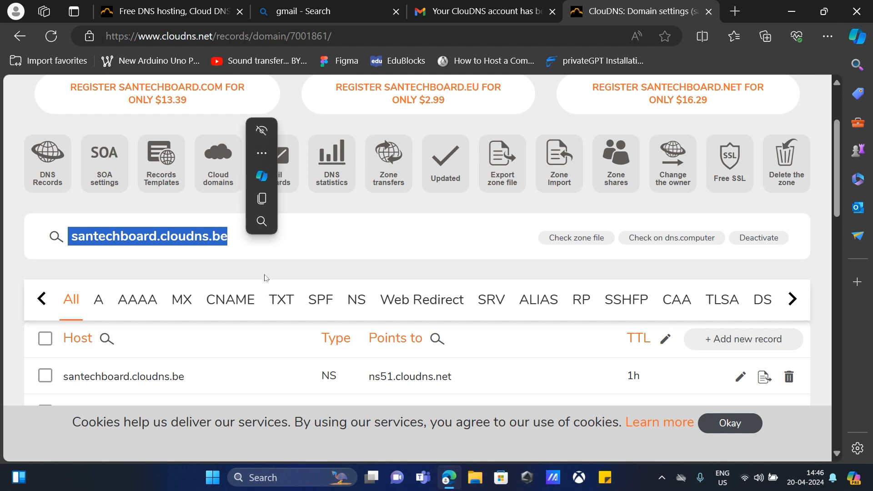
{"action": "left_click", "coordinate": [14, 218]}
{"action": "scroll", "coordinate": [341, 254], "scroll_direction": "down", "scroll_amount": 5}
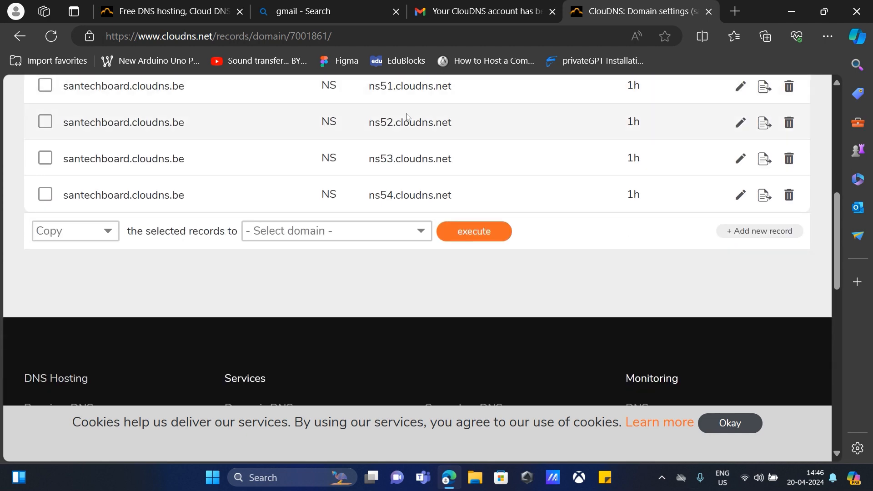
{"action": "scroll", "coordinate": [346, 245], "scroll_direction": "up", "scroll_amount": 10}
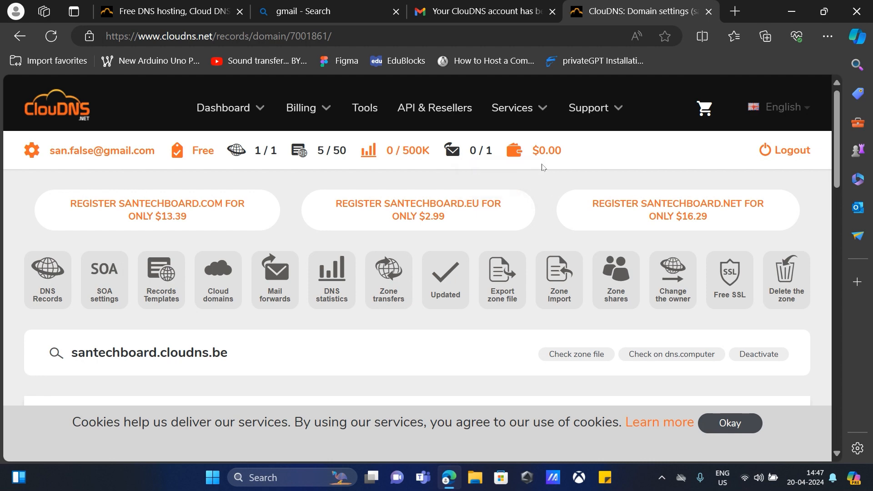
Review the four NS records once more, then close the Edge window
{"action": "scroll", "coordinate": [542, 167], "scroll_direction": "down", "scroll_amount": 5}
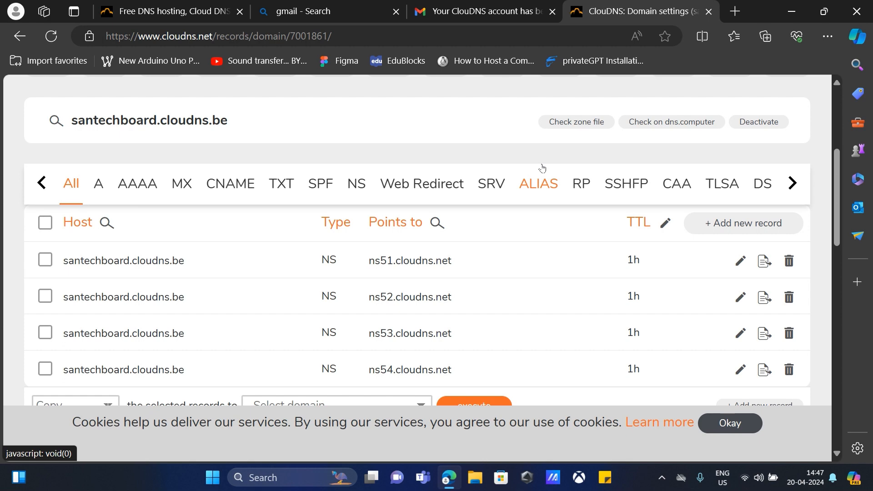
{"action": "scroll", "coordinate": [542, 167], "scroll_direction": "up", "scroll_amount": 5}
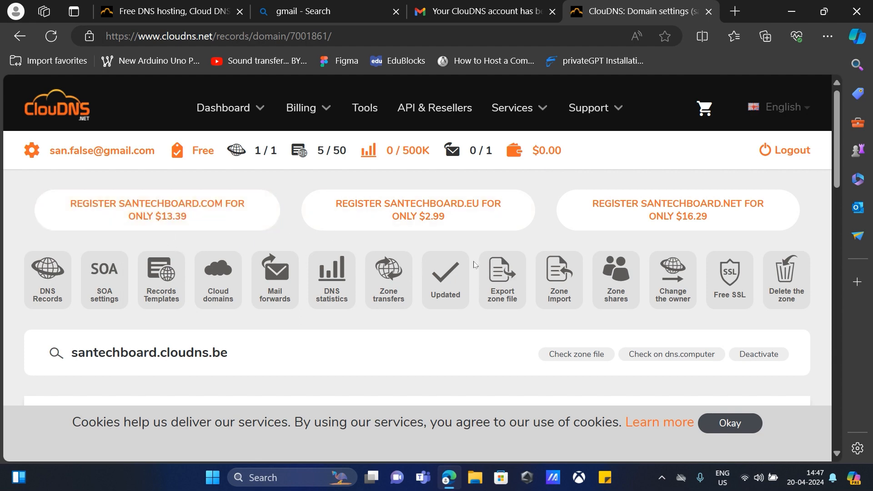
{"action": "scroll", "coordinate": [474, 265], "scroll_direction": "down", "scroll_amount": 5}
{"action": "scroll", "coordinate": [474, 264], "scroll_direction": "down", "scroll_amount": 3}
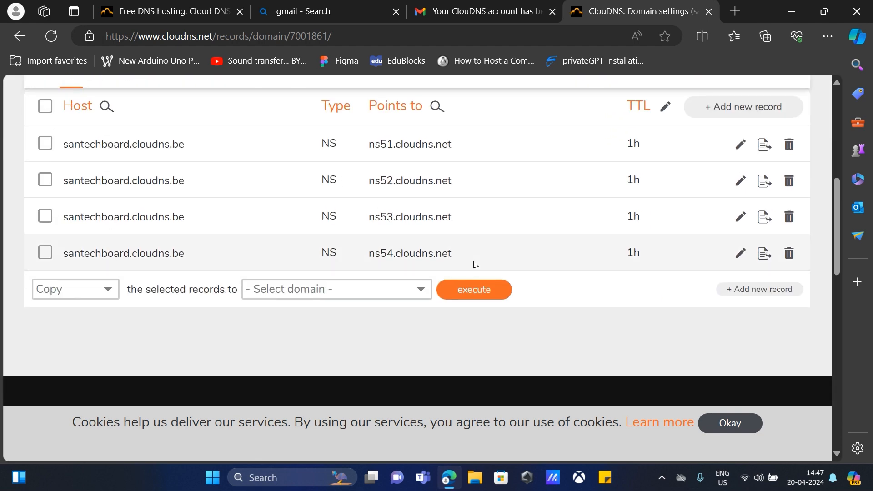
{"action": "scroll", "coordinate": [475, 265], "scroll_direction": "up", "scroll_amount": 5}
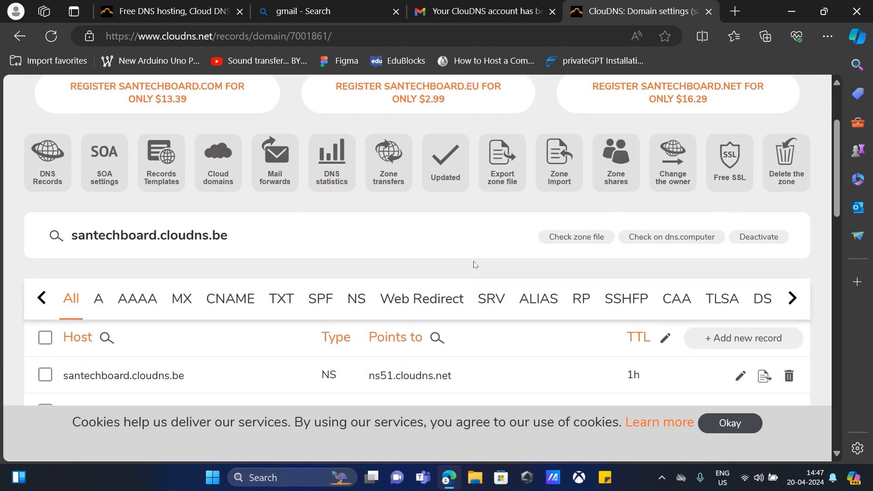
{"action": "scroll", "coordinate": [474, 264], "scroll_direction": "up", "scroll_amount": 3}
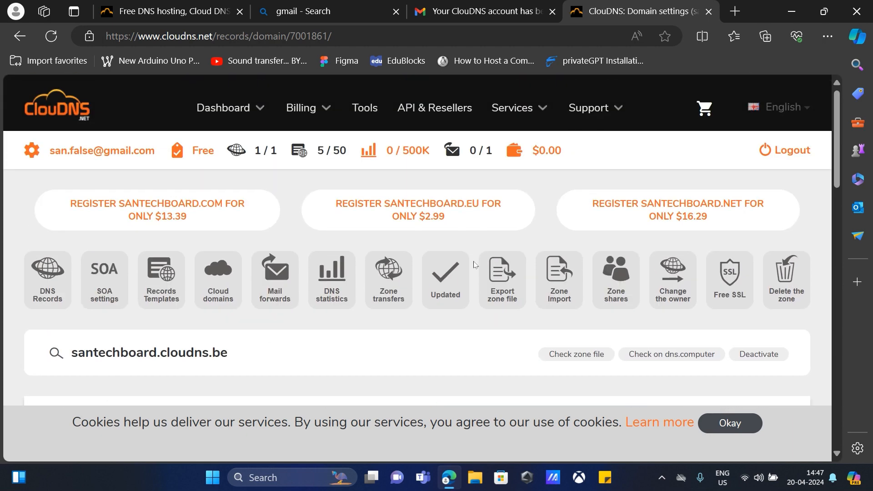
{"action": "scroll", "coordinate": [474, 265], "scroll_direction": "down", "scroll_amount": 8}
{"action": "scroll", "coordinate": [474, 265], "scroll_direction": "up", "scroll_amount": 8}
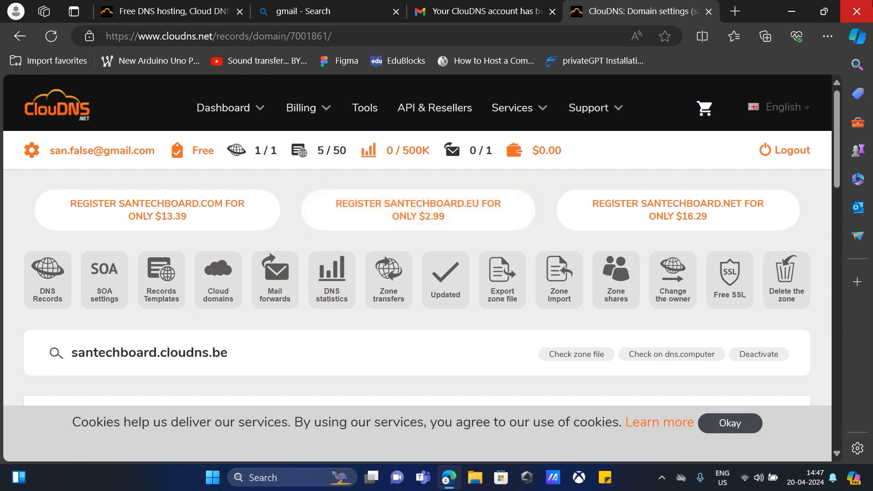
{"action": "left_click", "coordinate": [856, 12]}
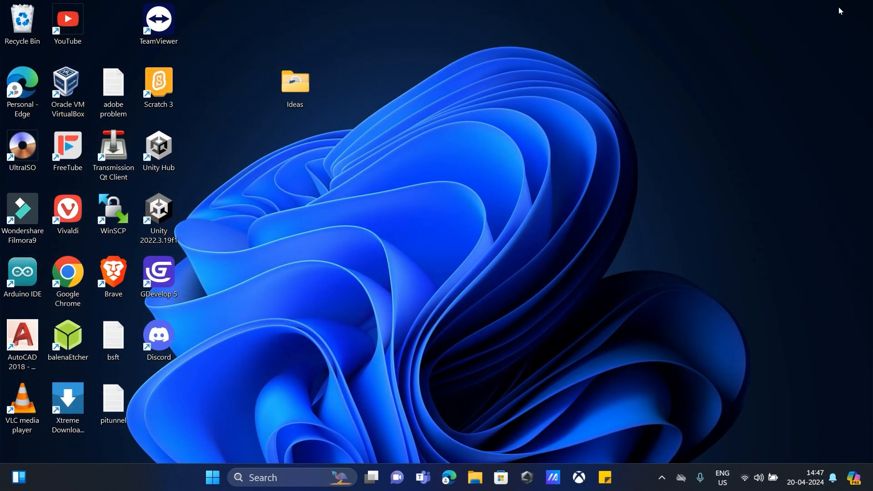